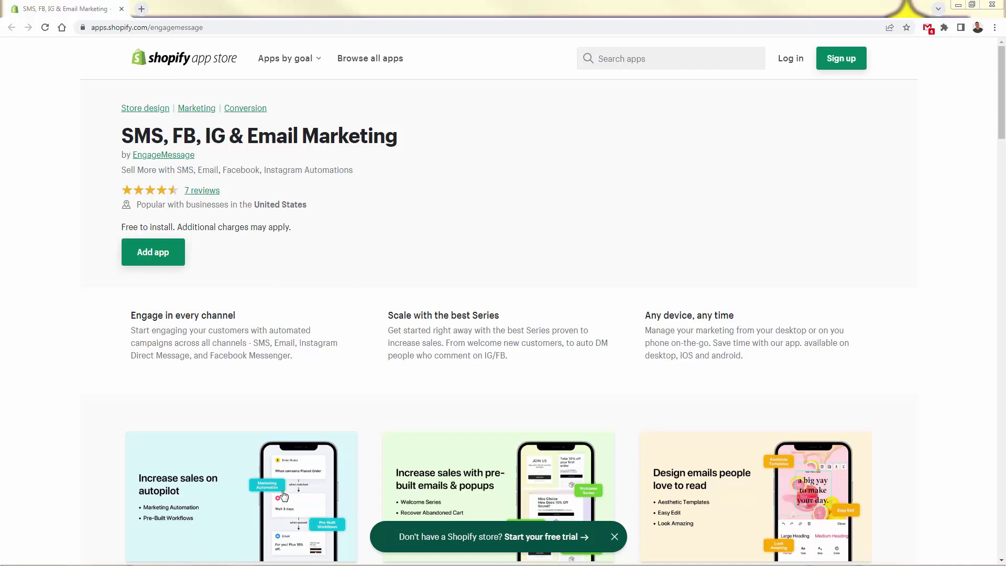
# Enlarge the 'Increase sales on autopilot' image, step to the next feature slide, then close it.
pyautogui.scroll(-2, 211, 344)
pyautogui.scroll(-1, 211, 344)
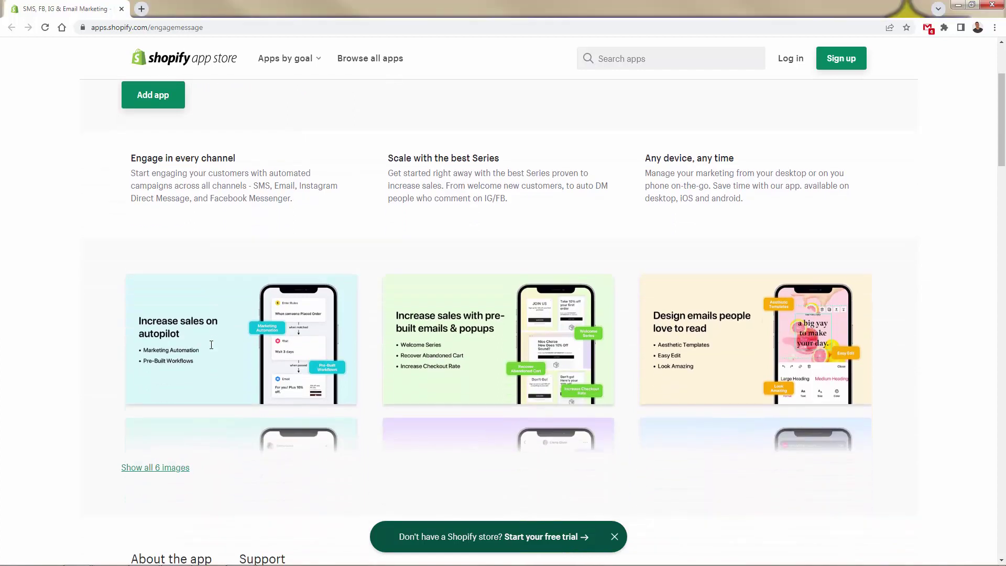
pyautogui.click(211, 345)
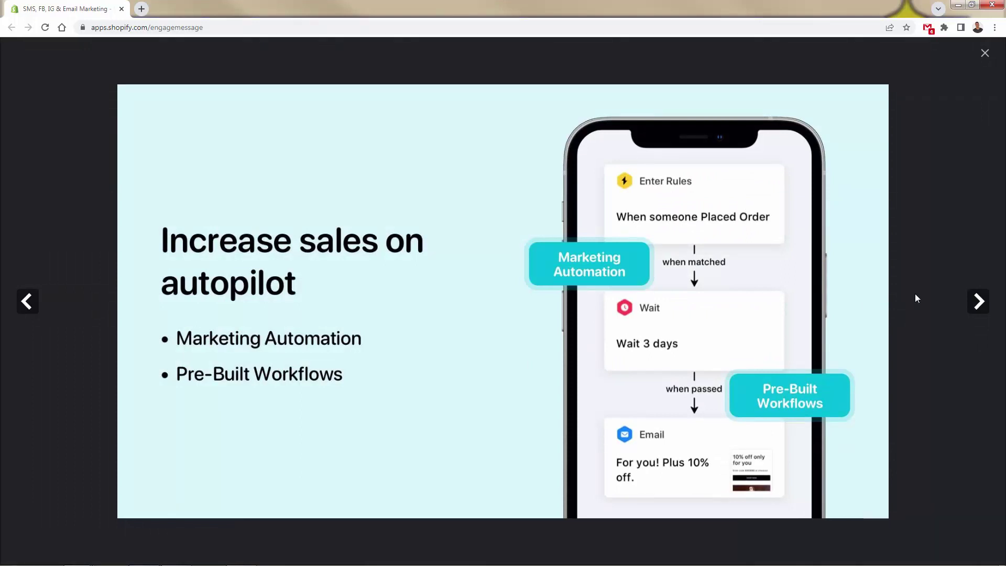
pyautogui.click(971, 300)
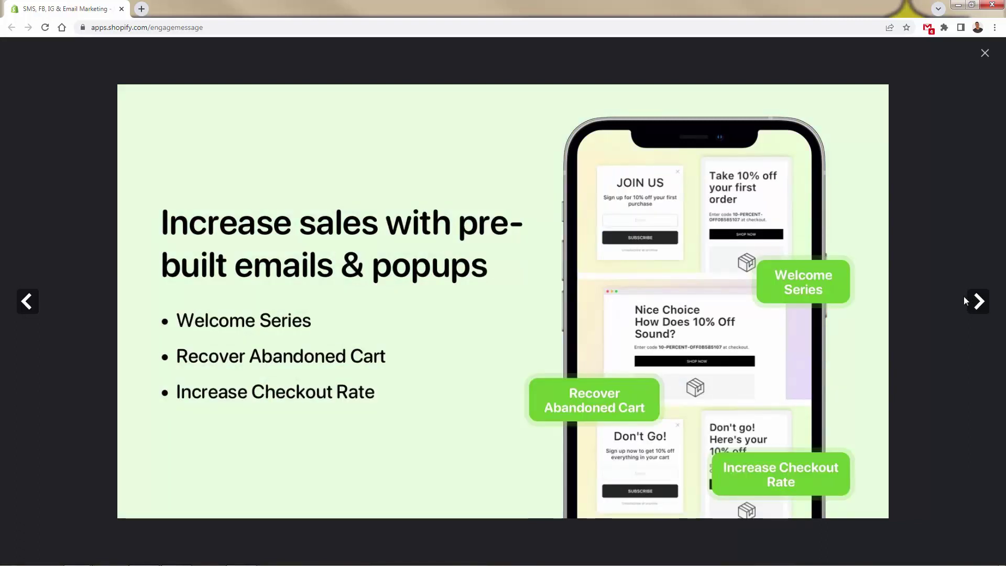
pyautogui.click(984, 54)
# Expand the app's full description and read through it.
pyautogui.scroll(-7, 325, 456)
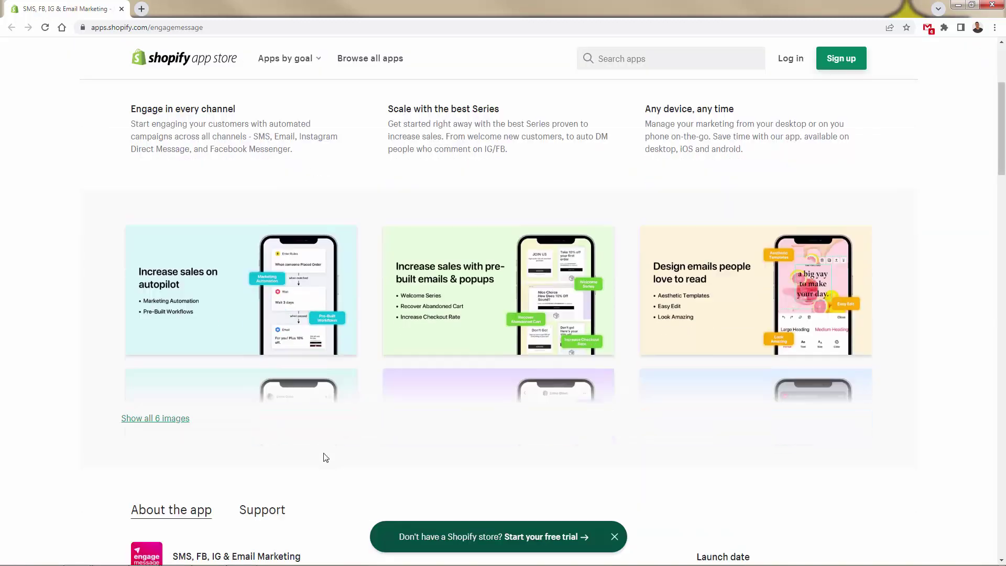
pyautogui.click(157, 340)
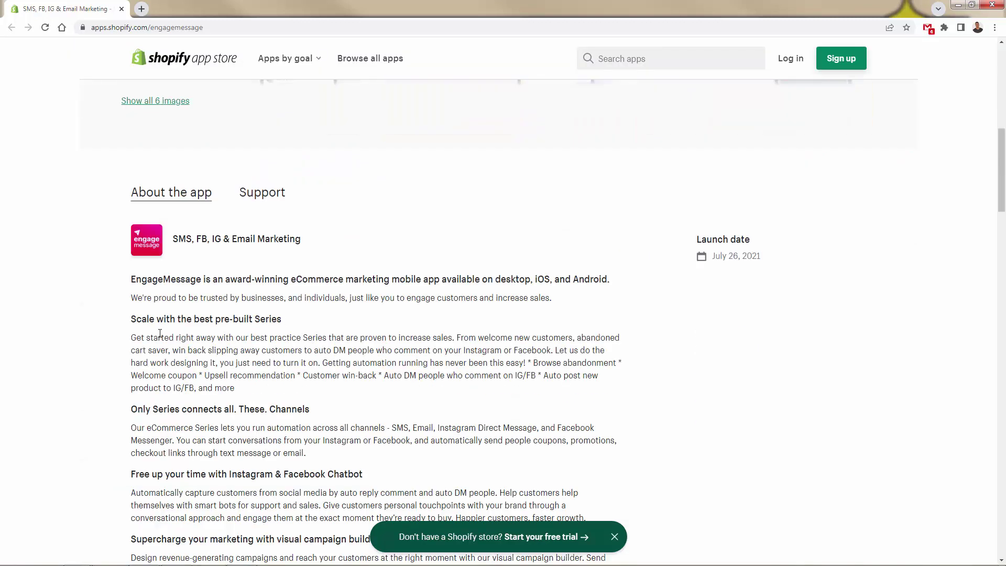
pyautogui.scroll(-1, 179, 359)
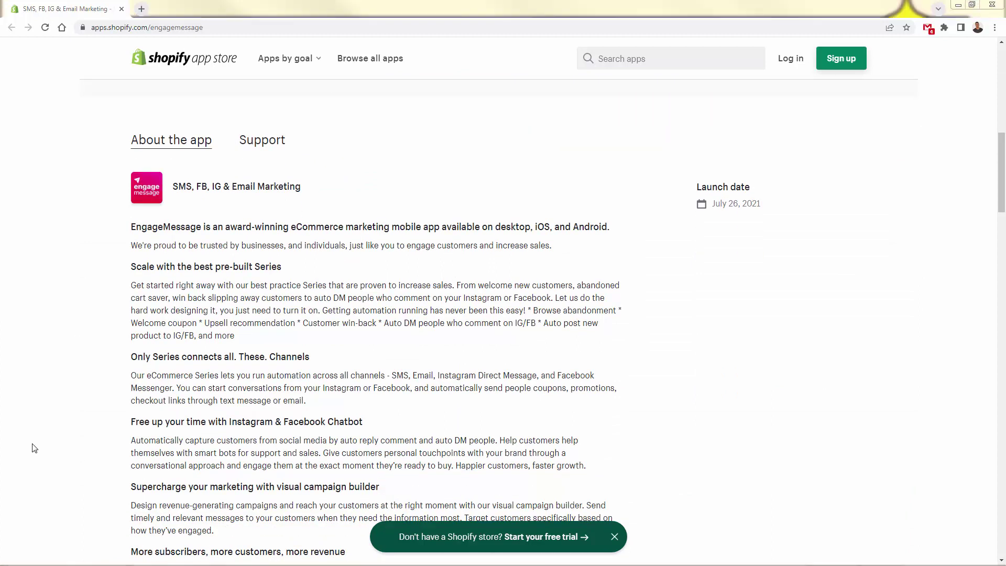
pyautogui.scroll(9, 82, 474)
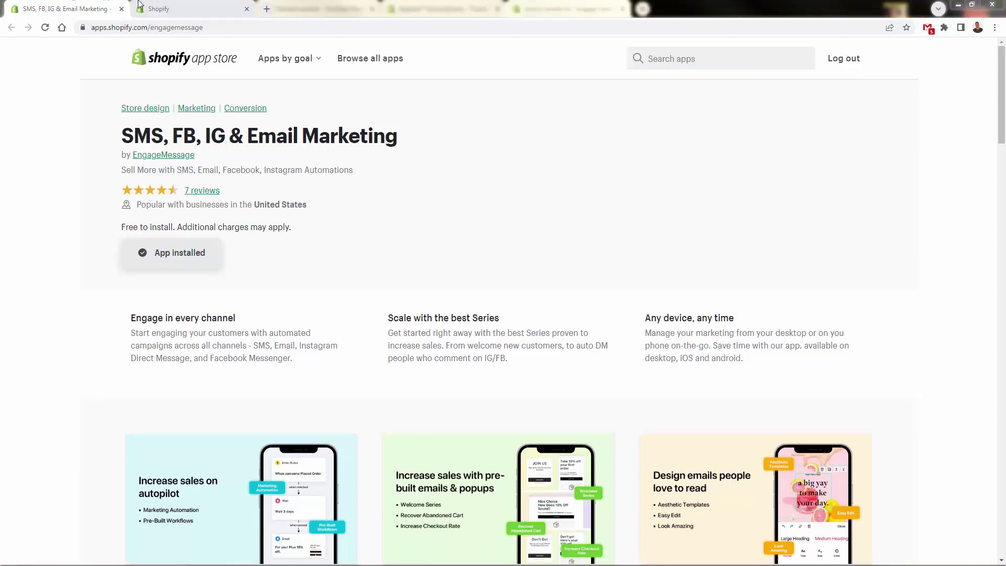
# Go to the Shopify admin tab and sign in to EngageMessage with the account credentials.
pyautogui.click(188, 9)
pyautogui.scroll(-4, 308, 356)
pyautogui.scroll(-4, 308, 367)
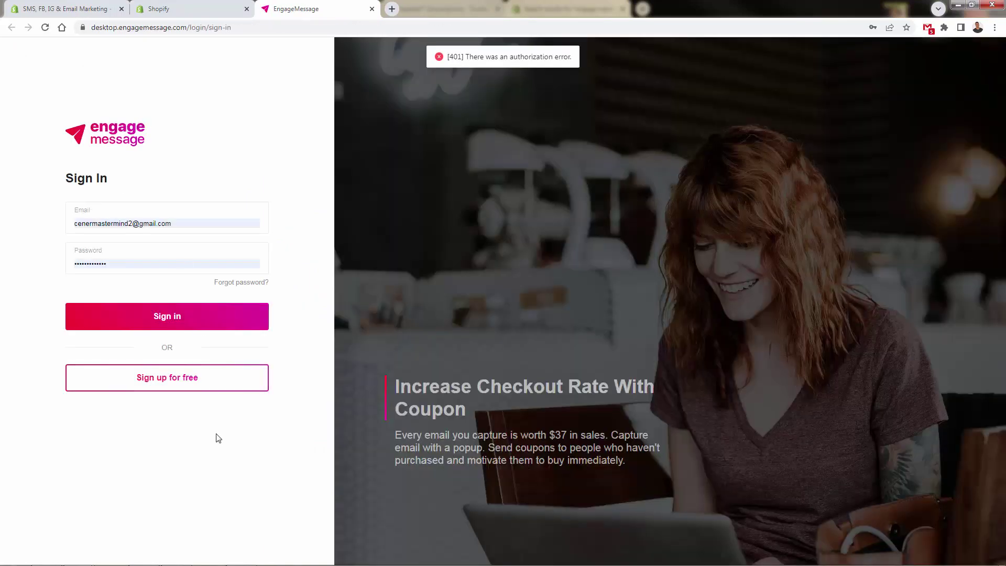
pyautogui.click(206, 321)
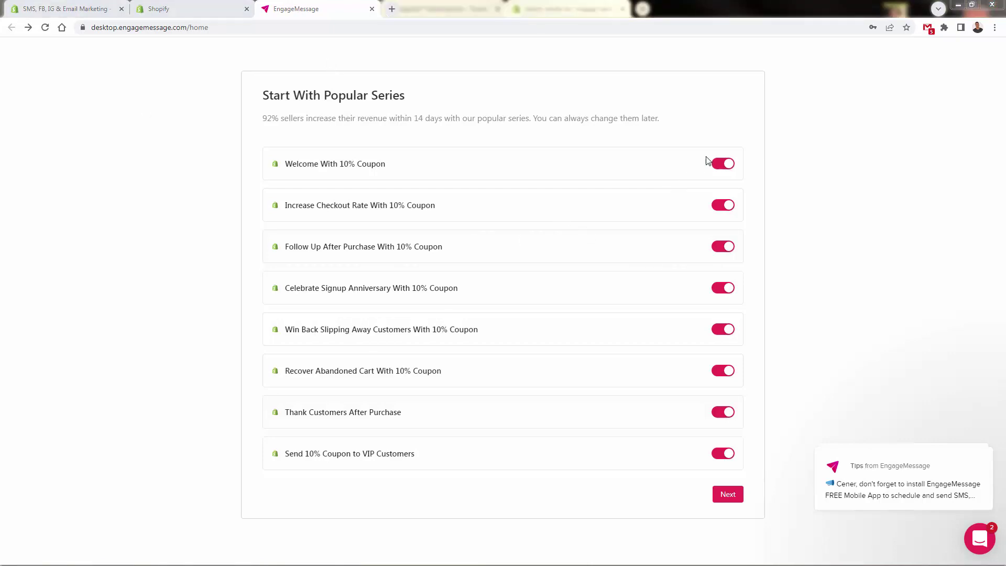
pyautogui.click(721, 166)
pyautogui.click(721, 165)
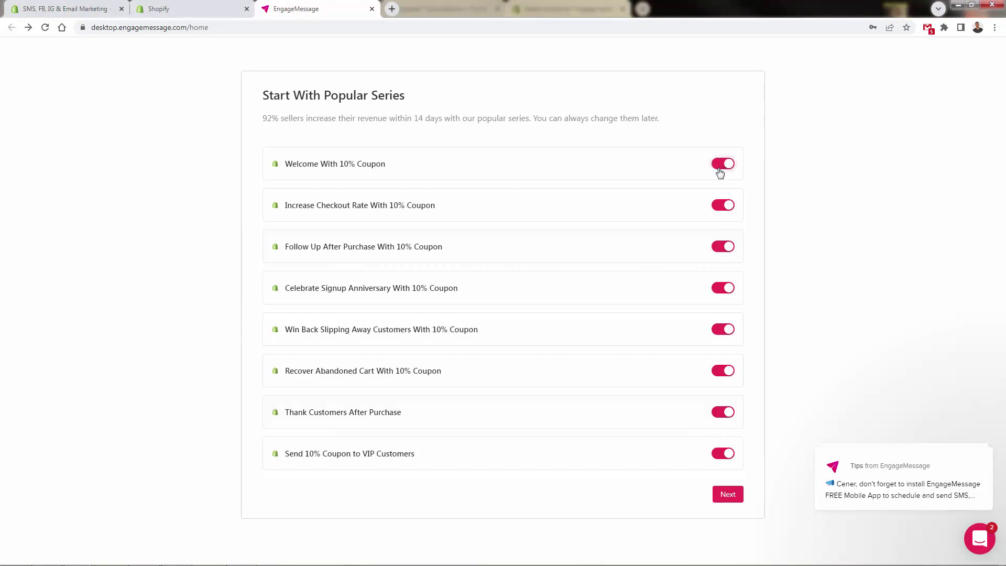
pyautogui.click(323, 166)
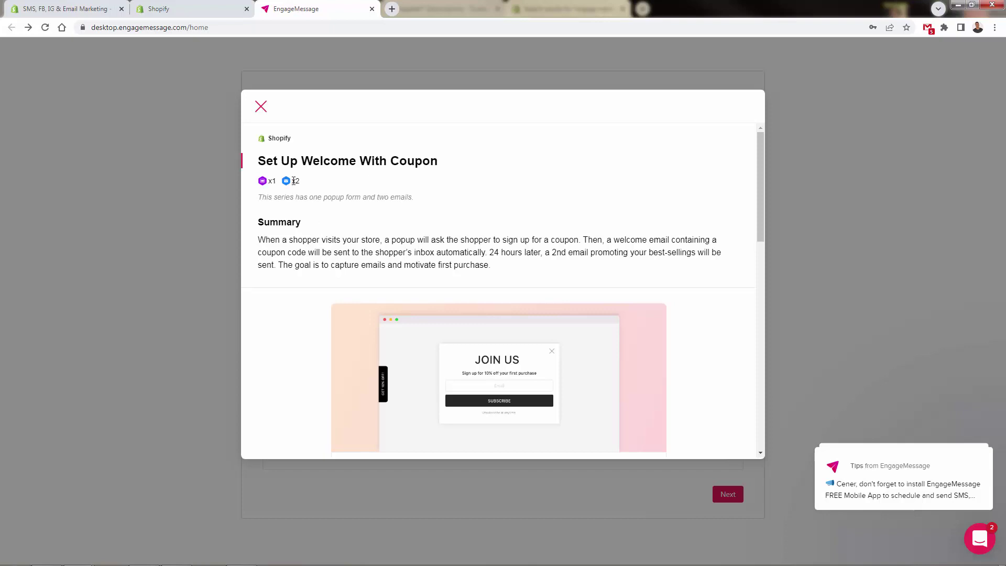
pyautogui.scroll(-1, 397, 251)
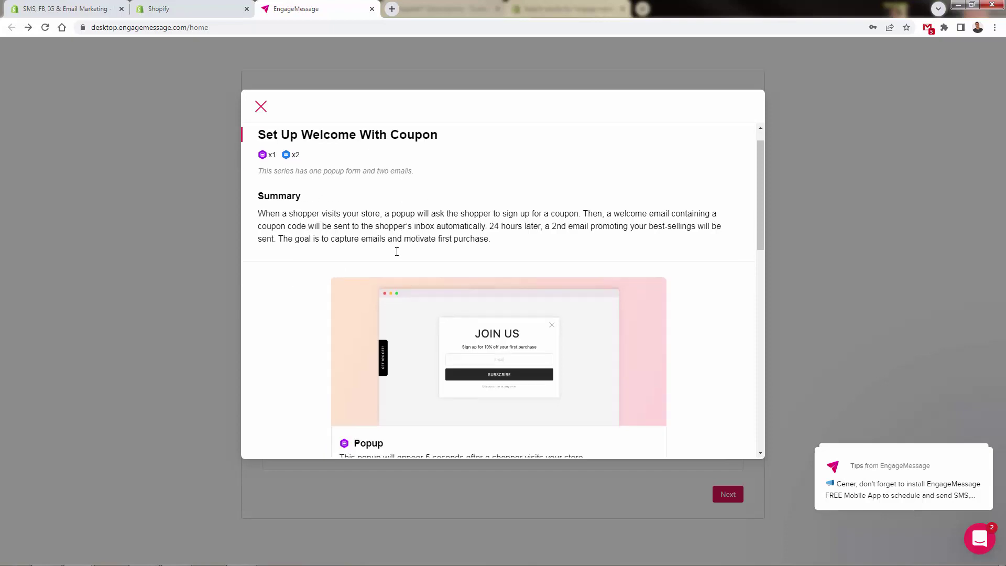
pyautogui.scroll(1, 392, 255)
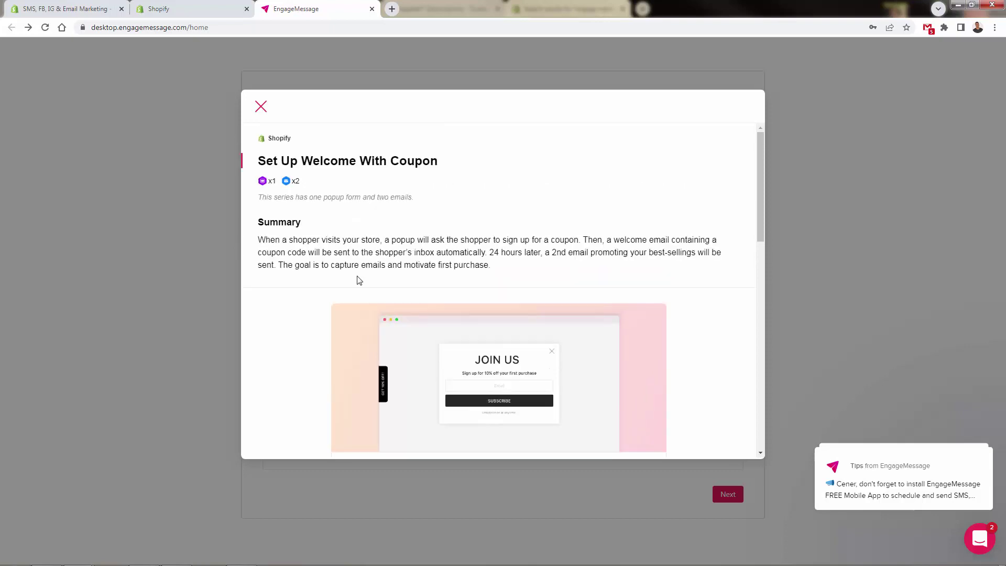
pyautogui.scroll(-1, 286, 257)
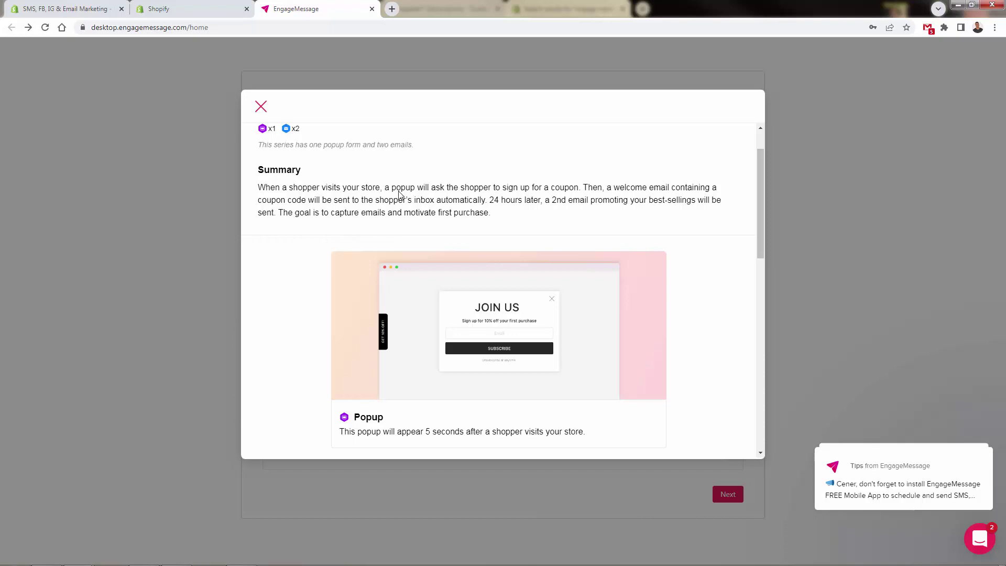
pyautogui.scroll(1, 400, 190)
pyautogui.scroll(-3, 399, 191)
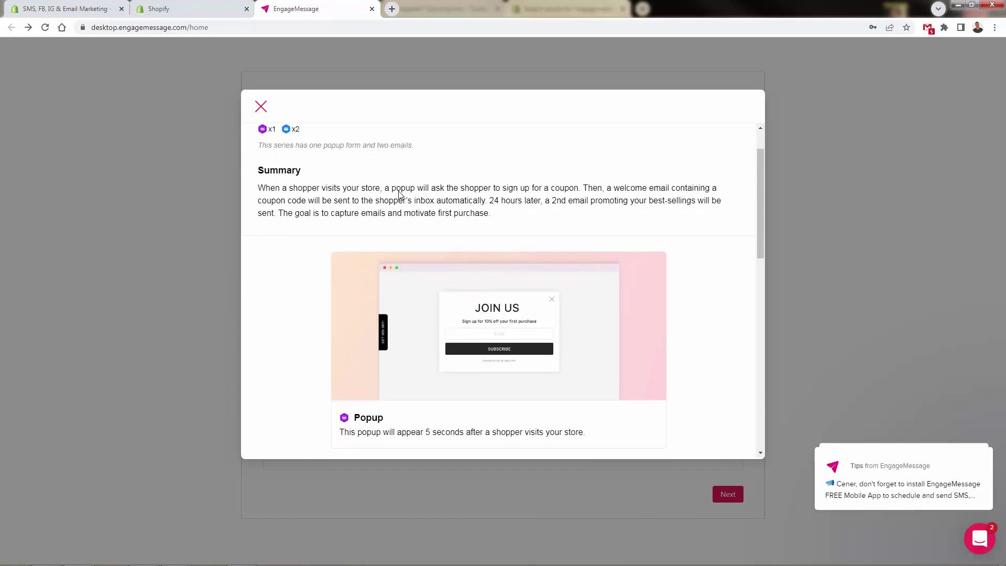
pyautogui.scroll(2, 399, 196)
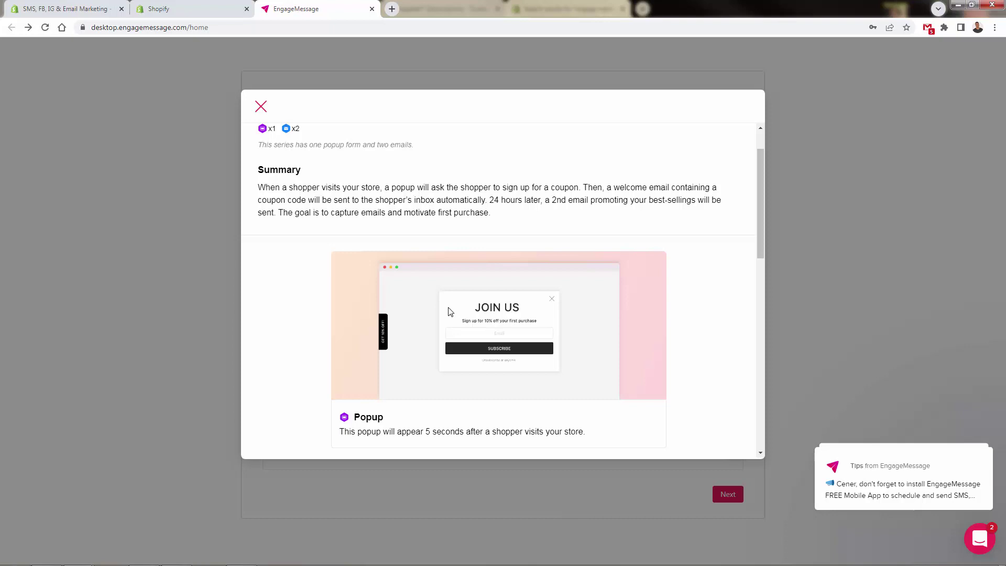
pyautogui.scroll(-4, 462, 235)
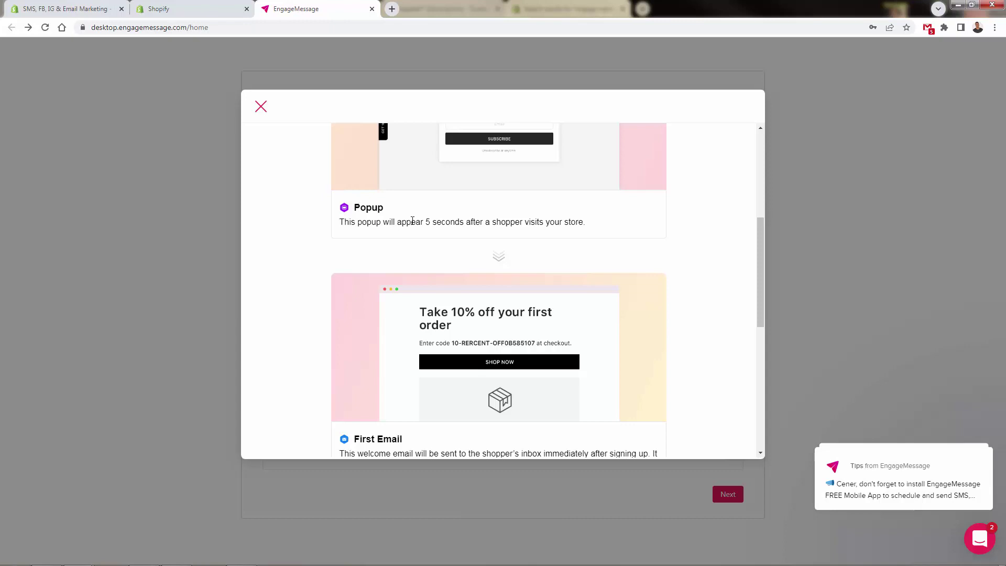
pyautogui.scroll(-3, 489, 268)
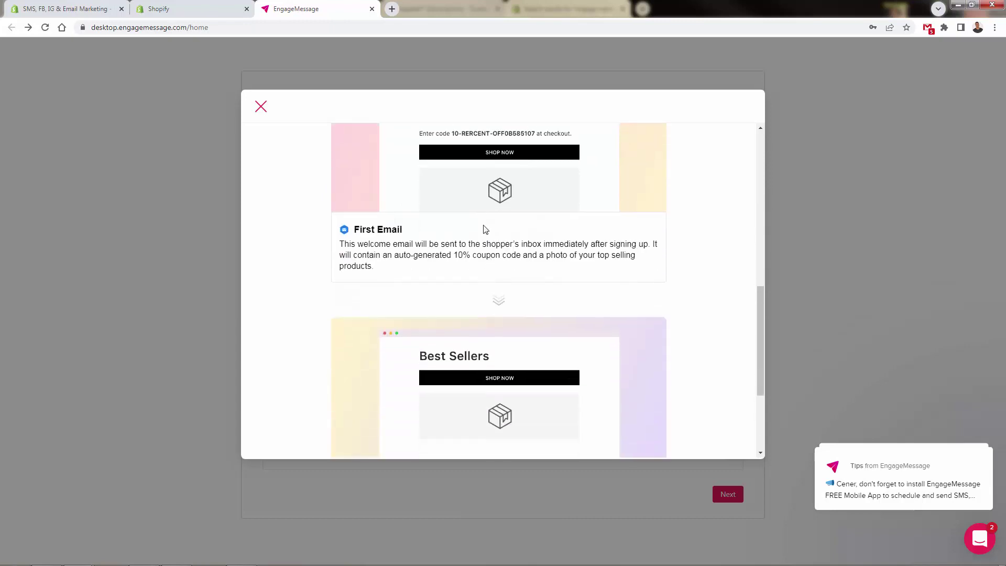
pyautogui.scroll(1, 481, 233)
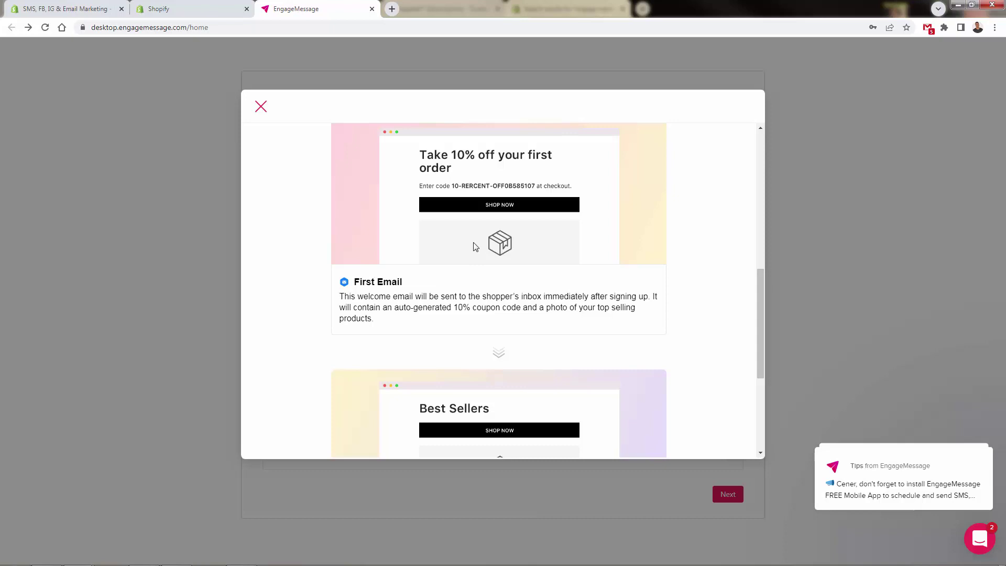
pyautogui.scroll(-3, 474, 244)
pyautogui.scroll(-1, 474, 243)
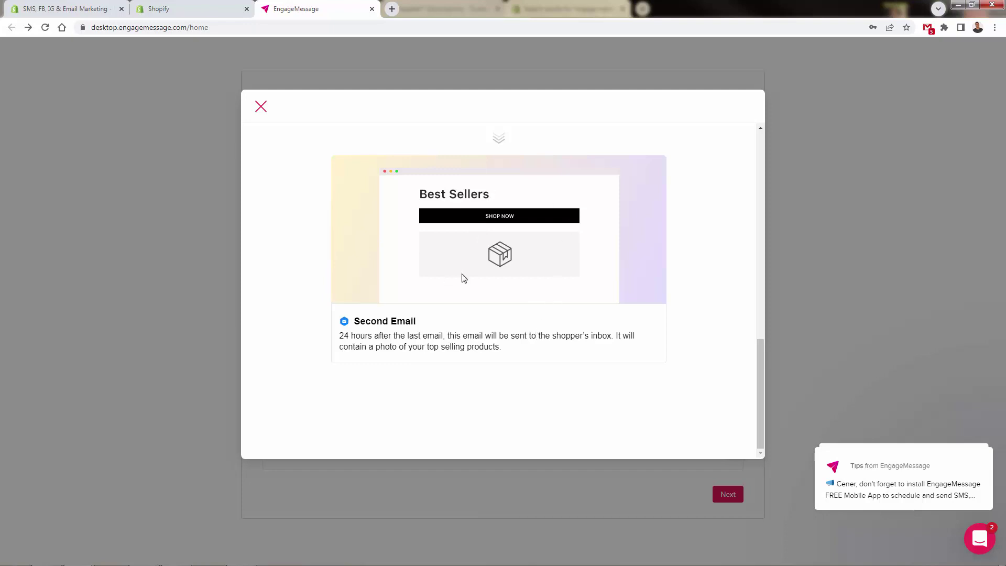
pyautogui.scroll(5, 449, 321)
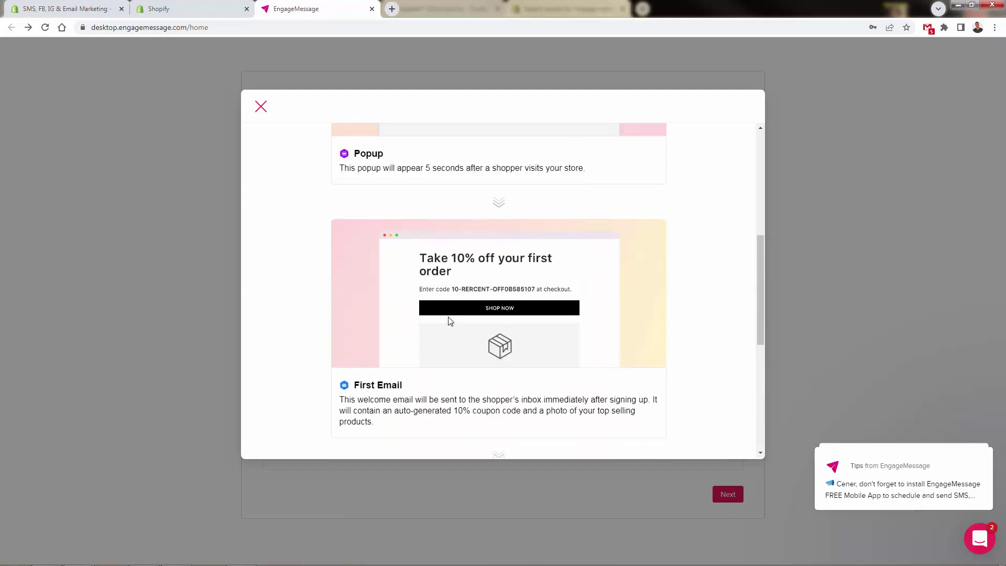
pyautogui.scroll(5, 449, 321)
# Close the Welcome preview and review the Increase Checkout Rate series' 'Don't Go!' popup and 10% coupon email.
pyautogui.click(263, 108)
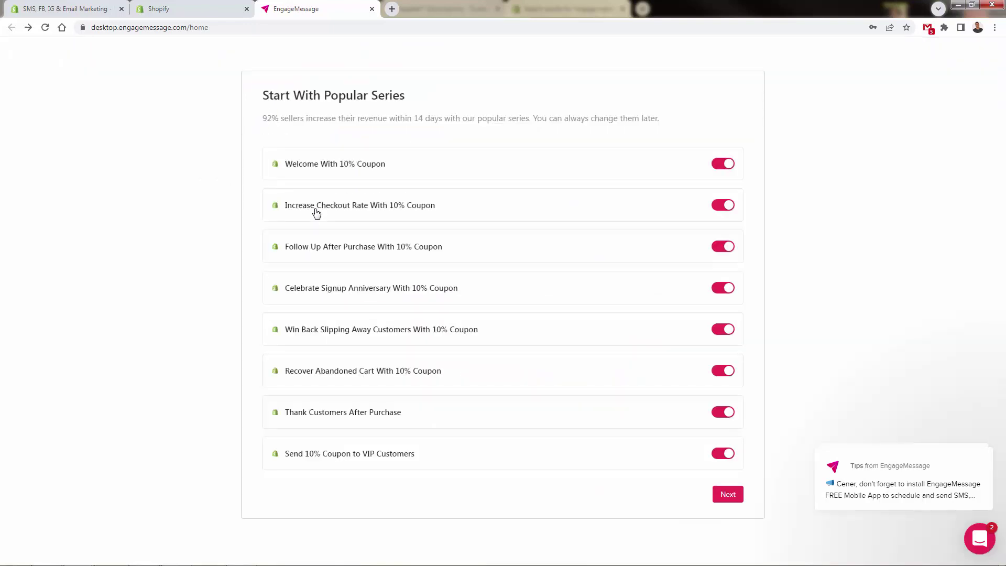
pyautogui.click(316, 213)
pyautogui.scroll(-1, 308, 224)
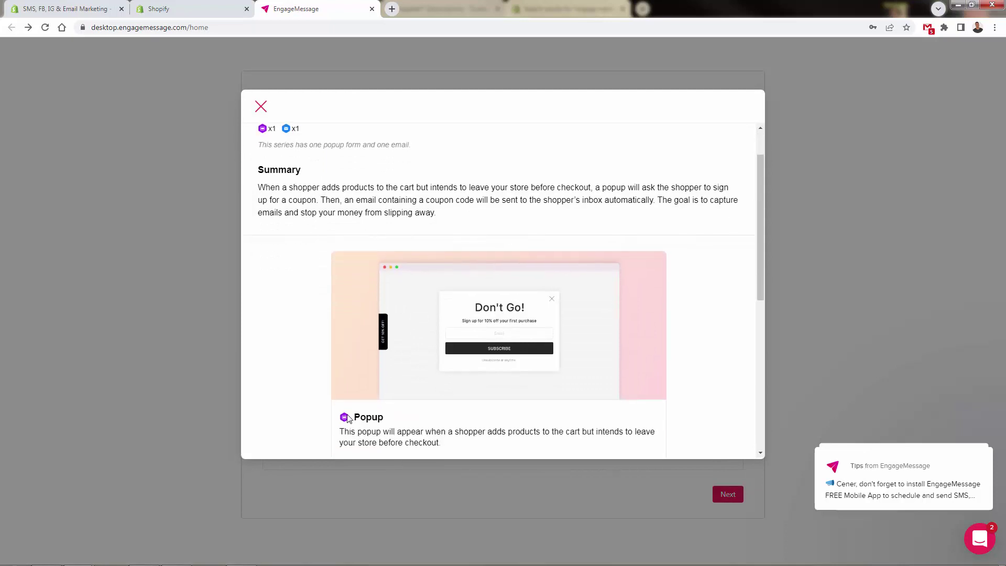
pyautogui.scroll(-1, 387, 447)
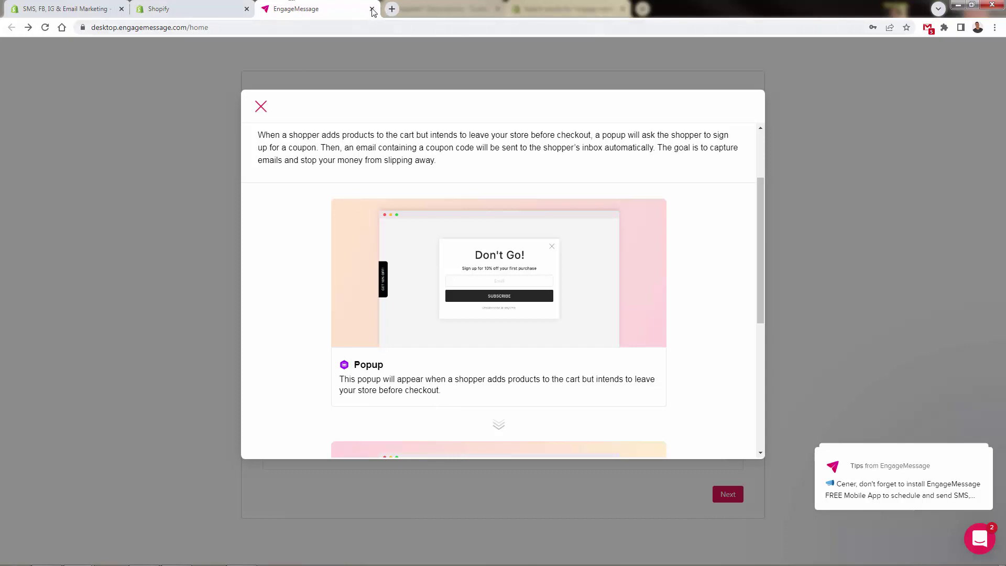
pyautogui.scroll(1, 419, 282)
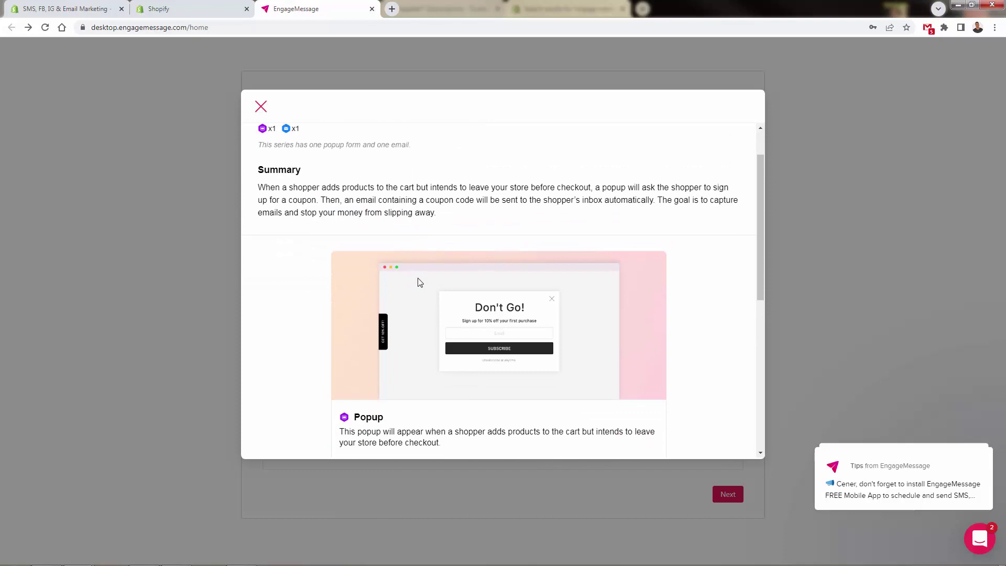
pyautogui.scroll(-6, 419, 282)
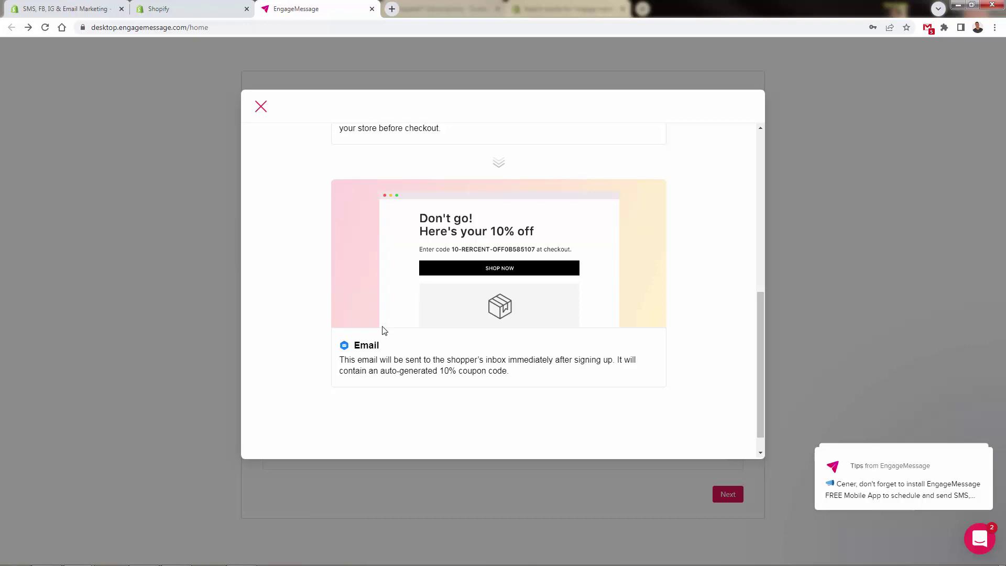
pyautogui.scroll(5, 382, 330)
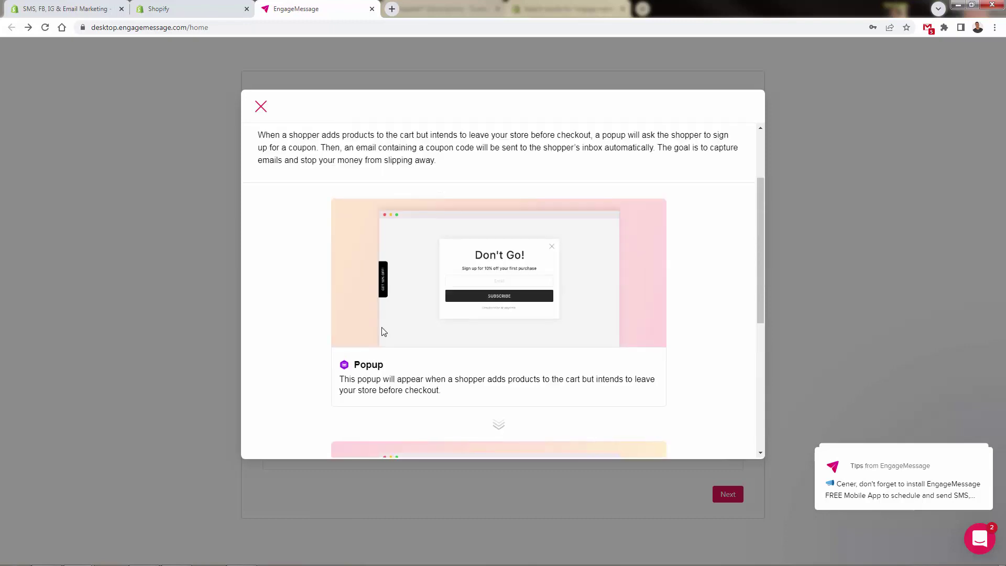
pyautogui.scroll(-3, 383, 333)
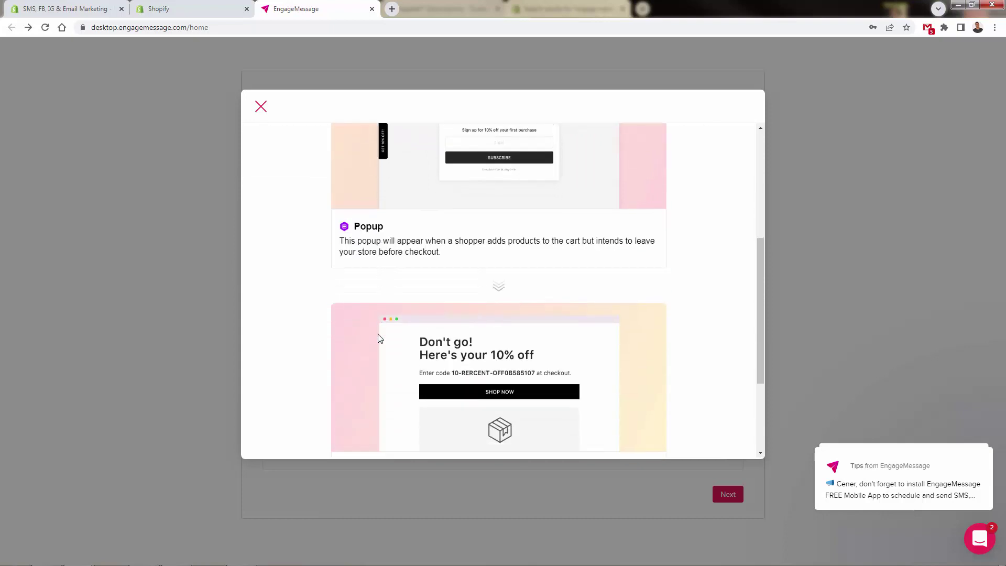
# Close the Increase Checkout Rate preview, then view and close the Follow Up After Purchase series' coupon email preview.
pyautogui.click(260, 107)
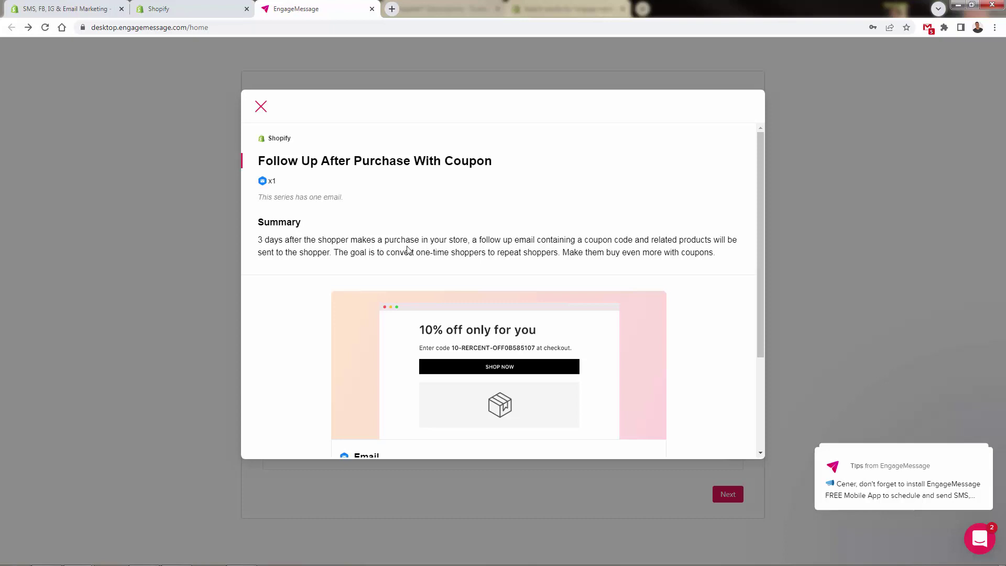
pyautogui.scroll(-2, 408, 250)
pyautogui.scroll(2, 409, 249)
pyautogui.scroll(-3, 372, 252)
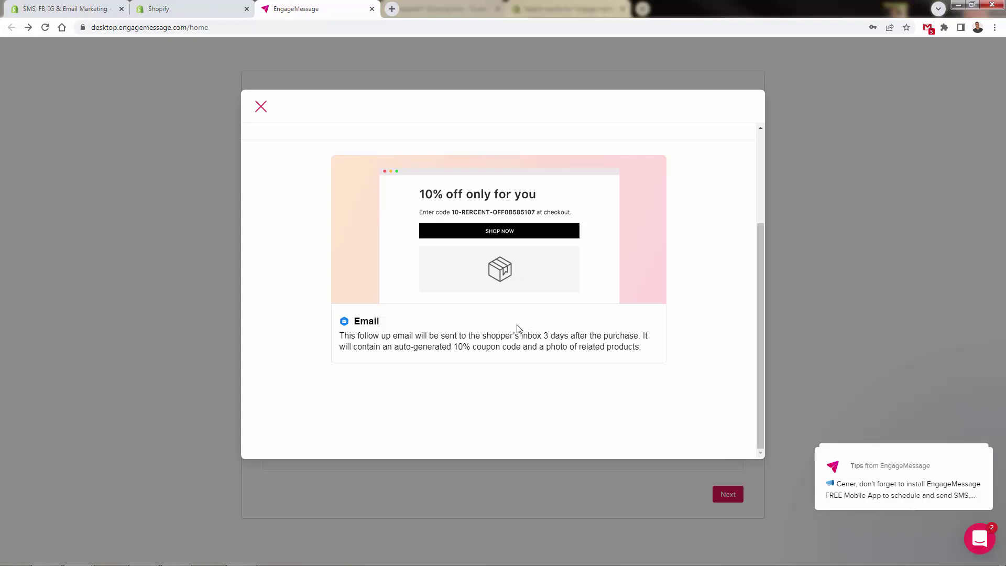
pyautogui.moveTo(632, 347); pyautogui.dragTo(577, 347)
pyautogui.click(570, 347)
pyautogui.scroll(3, 498, 414)
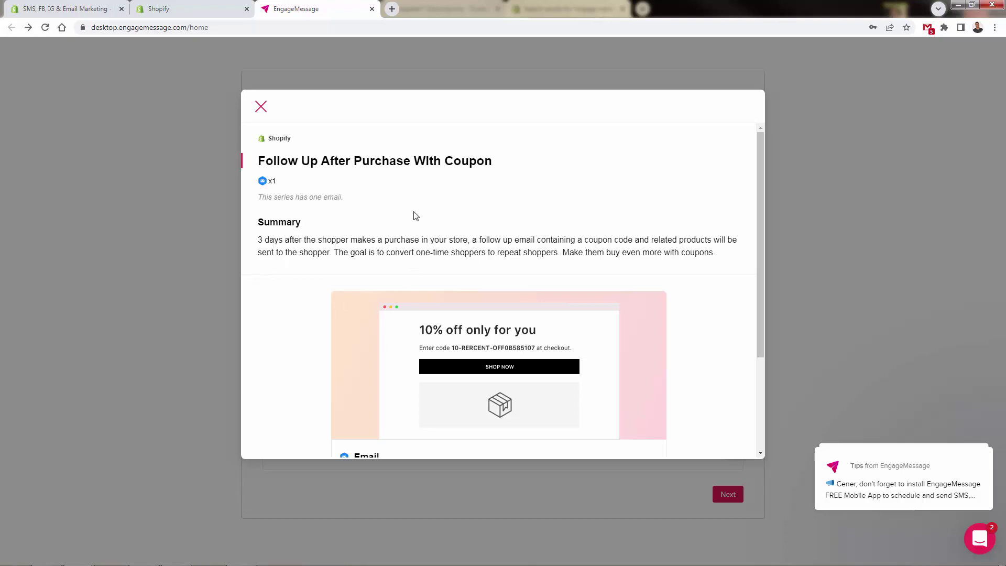
pyautogui.click(261, 107)
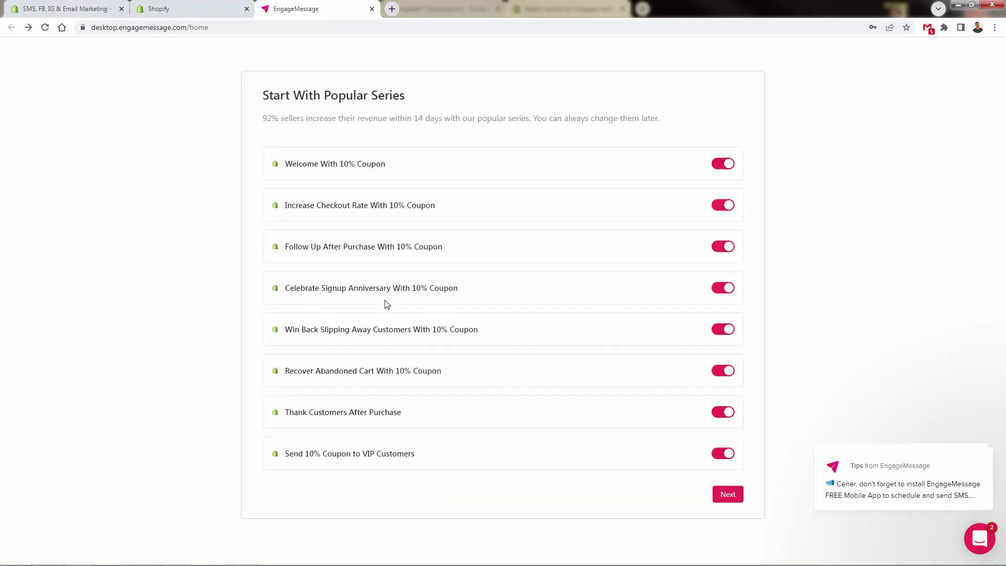
# Toggle Increase Checkout Rate and Follow Up After Purchase off and back on, then advance to SMS automation.
pyautogui.click(726, 207)
pyautogui.click(723, 246)
pyautogui.click(726, 205)
pyautogui.click(733, 501)
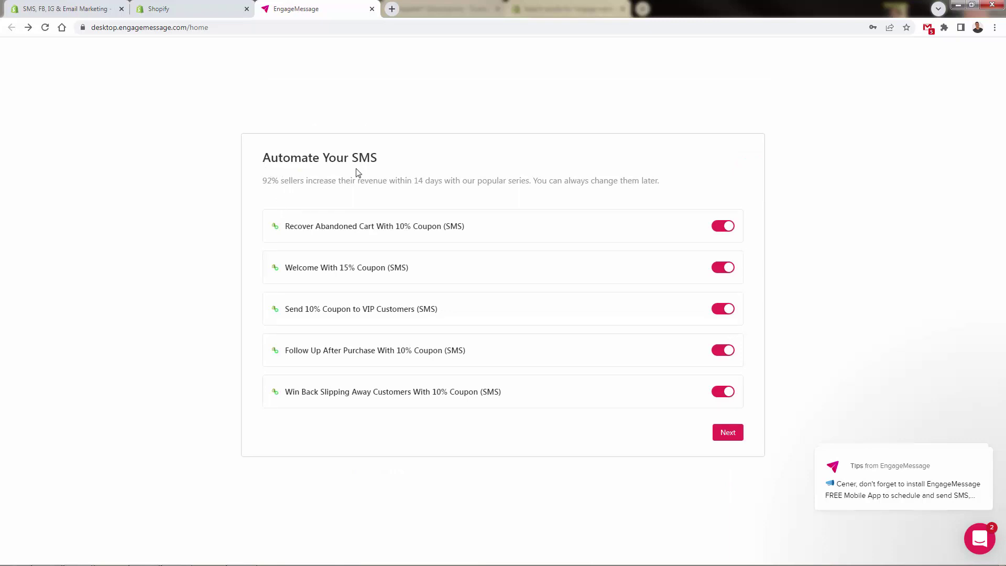
pyautogui.click(380, 231)
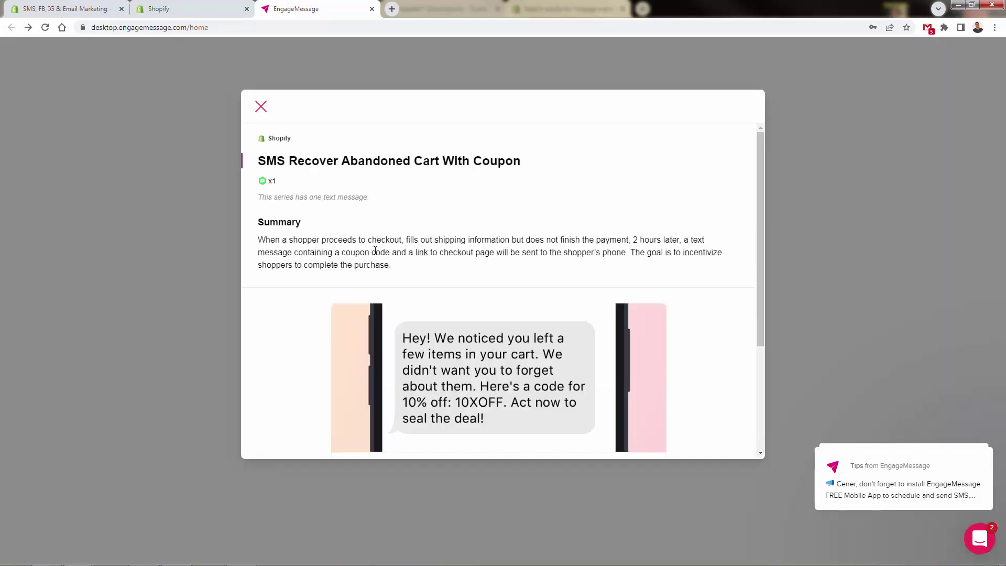
pyautogui.scroll(-3, 375, 251)
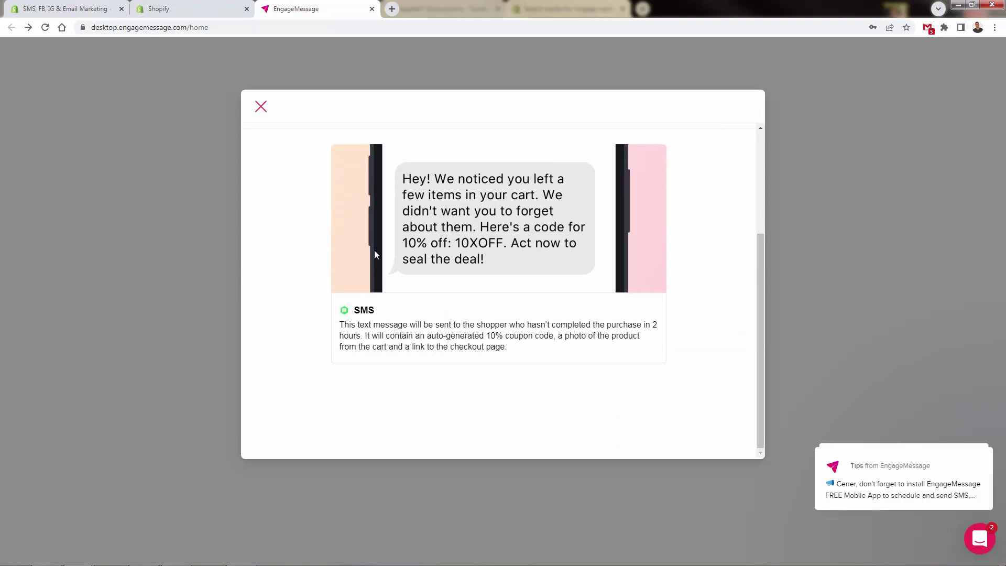
pyautogui.scroll(3, 385, 319)
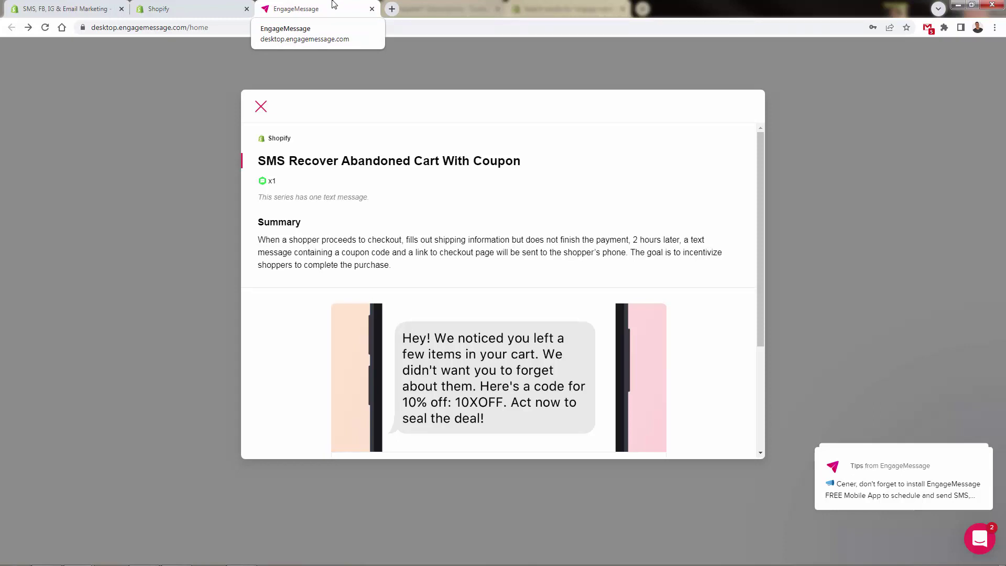
pyautogui.tripleClick(474, 251)
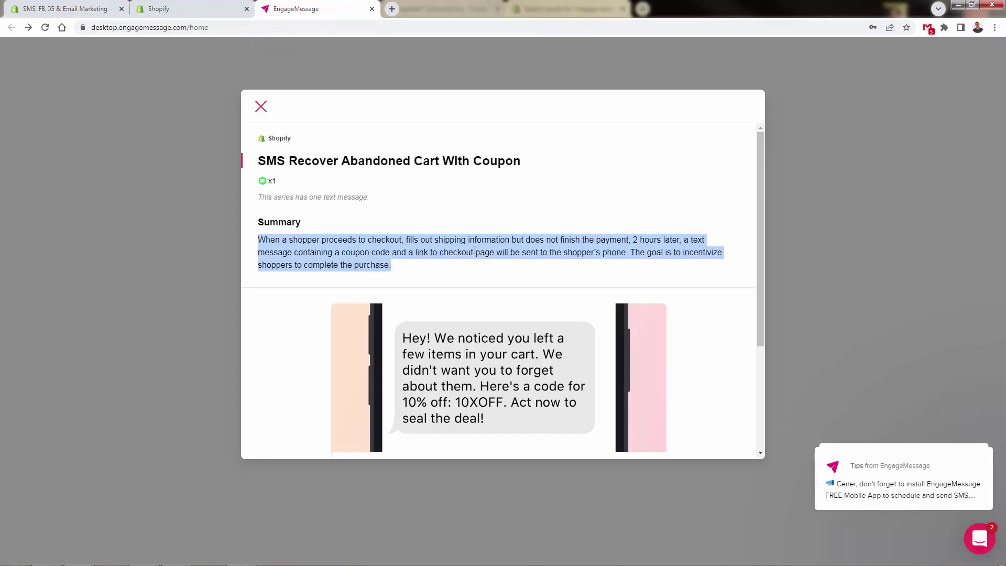
pyautogui.click(475, 250)
pyautogui.doubleClick(450, 250)
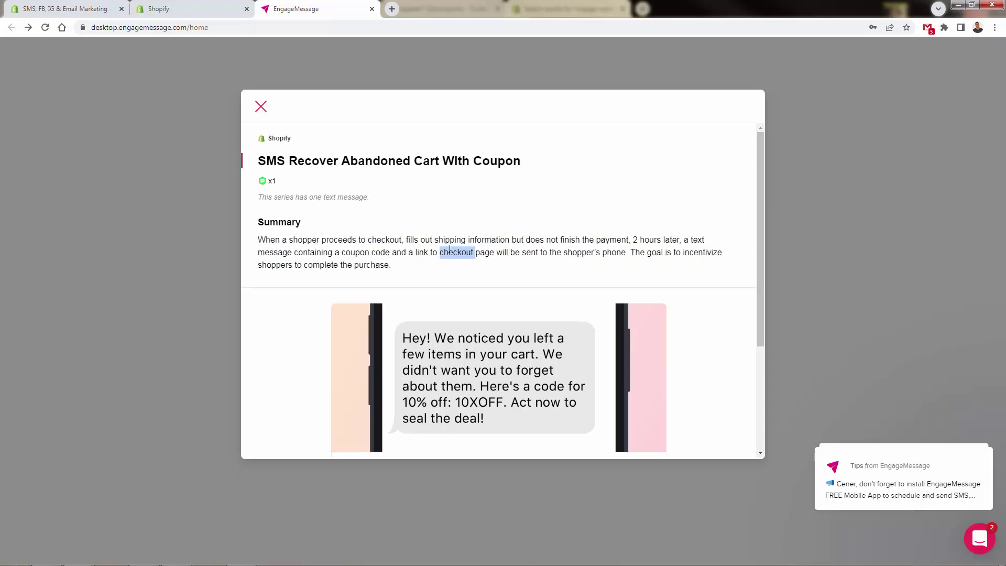
pyautogui.click(449, 250)
pyautogui.scroll(-3, 419, 299)
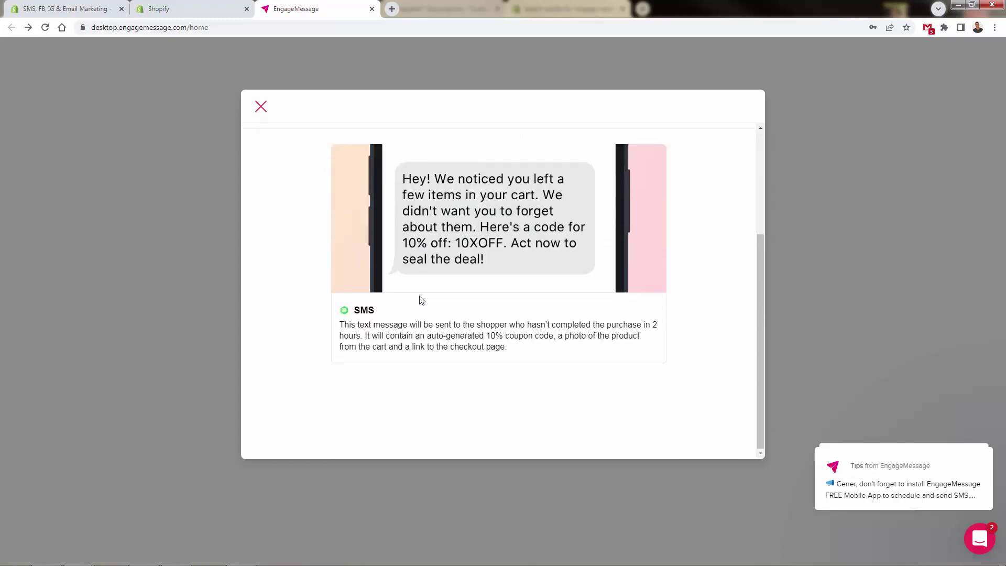
pyautogui.scroll(3, 422, 299)
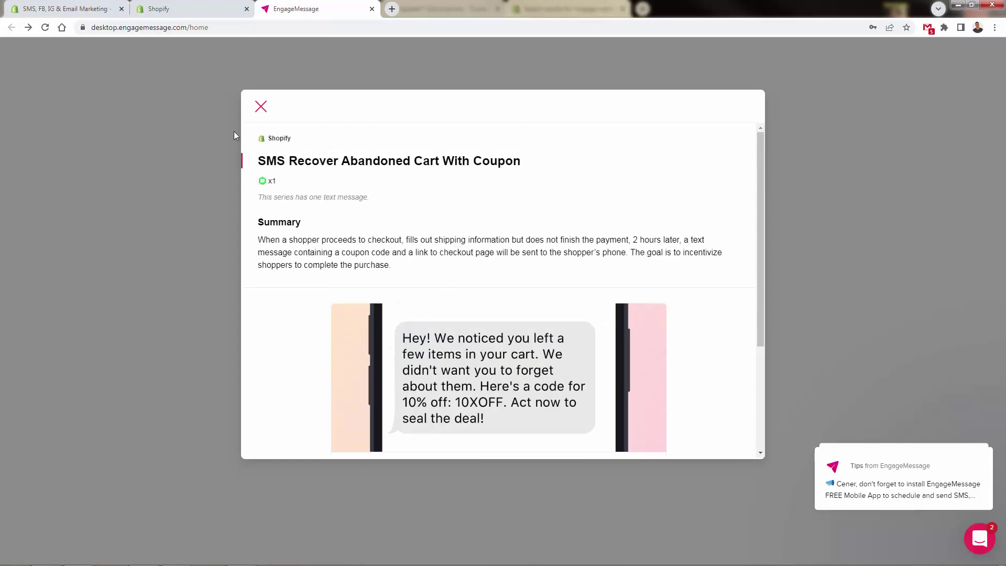
pyautogui.click(262, 107)
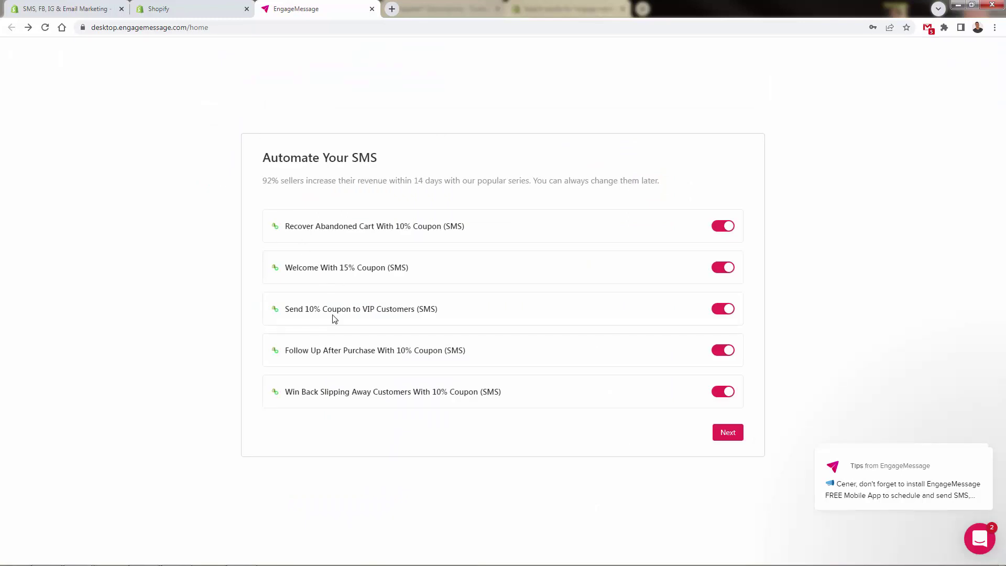
pyautogui.click(413, 310)
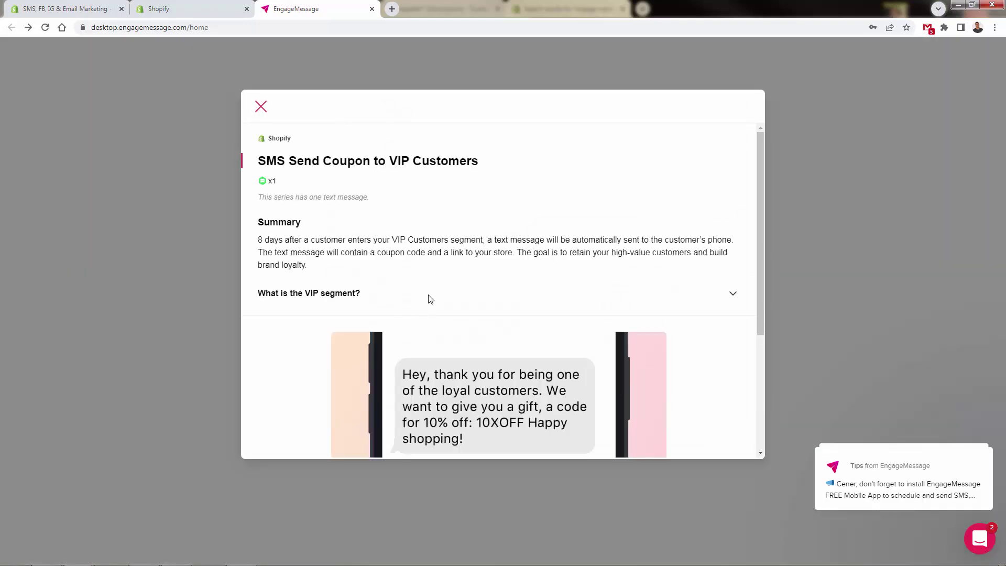
pyautogui.scroll(-2, 430, 299)
pyautogui.scroll(2, 429, 298)
pyautogui.click(406, 294)
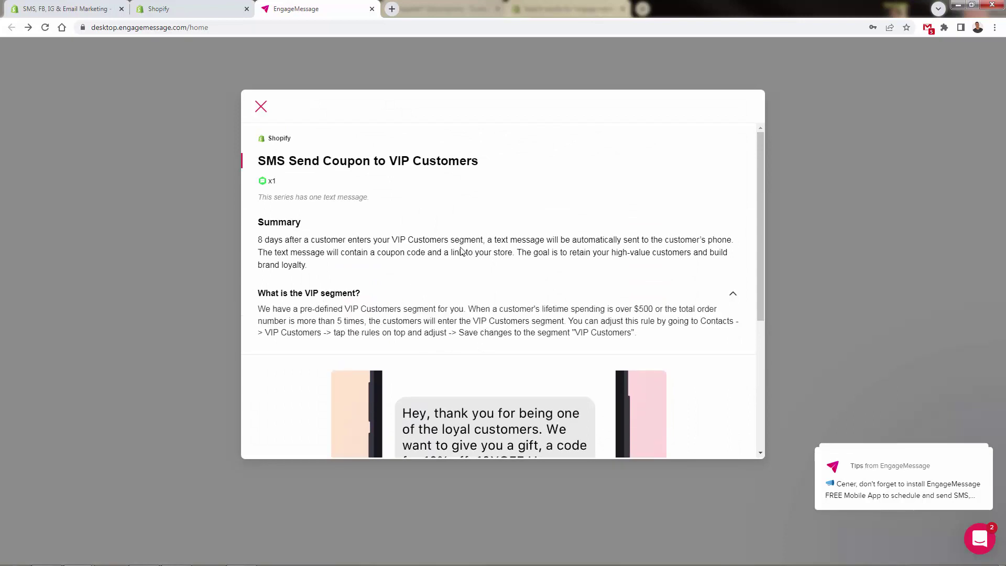
pyautogui.scroll(-4, 326, 286)
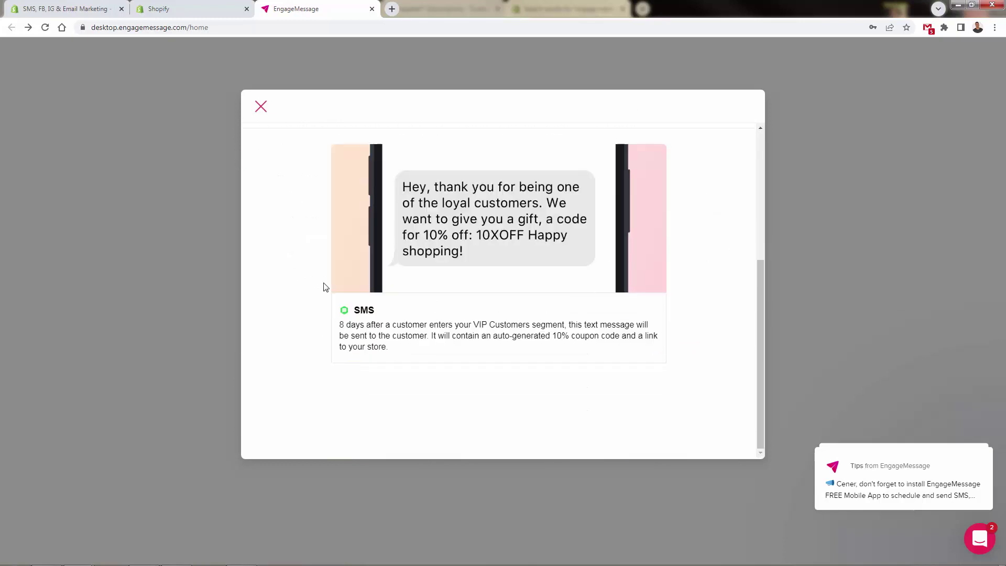
pyautogui.click(261, 106)
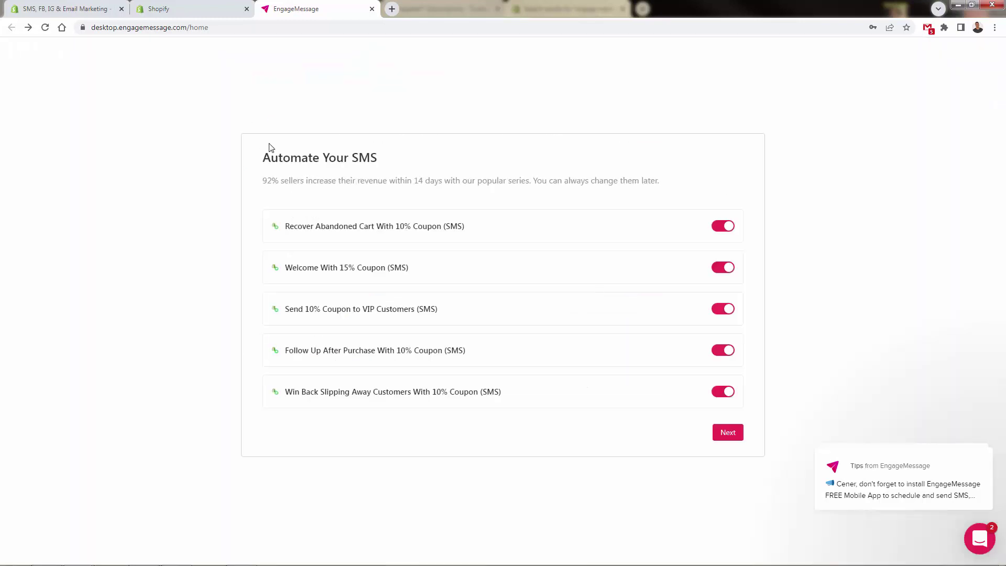
pyautogui.click(362, 351)
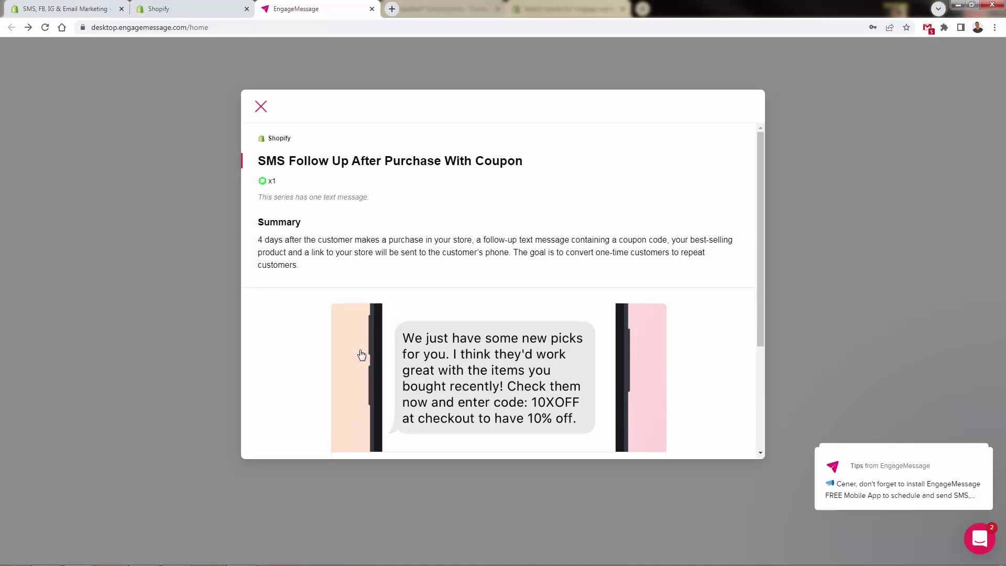
pyautogui.scroll(-3, 362, 354)
pyautogui.scroll(3, 375, 370)
pyautogui.click(260, 107)
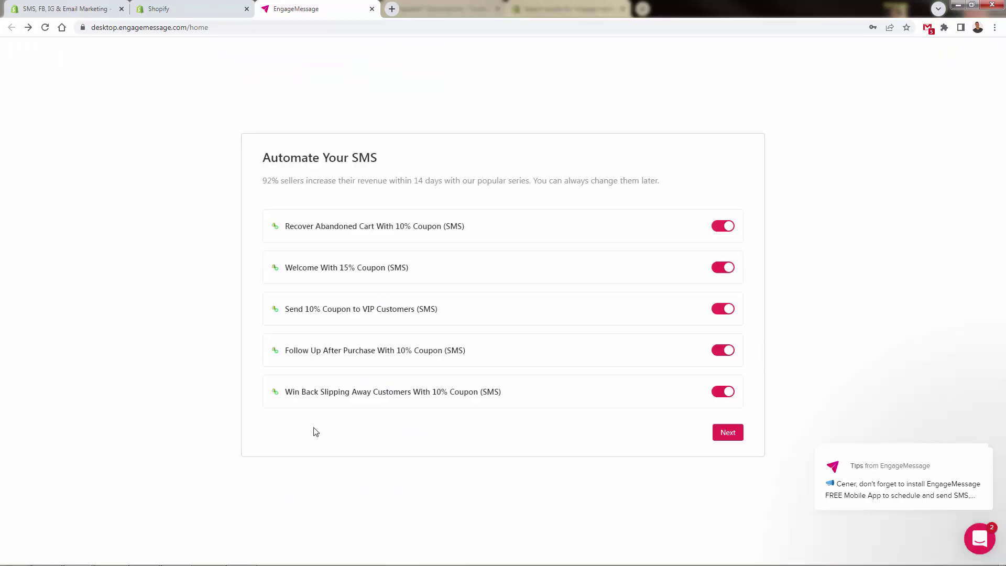
pyautogui.click(387, 400)
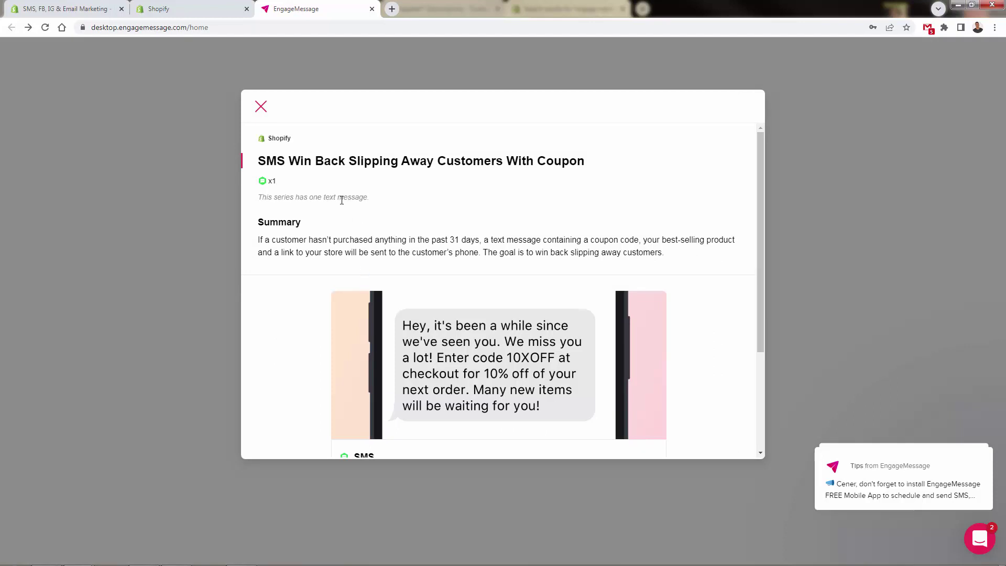
pyautogui.moveTo(373, 245); pyautogui.dragTo(440, 253)
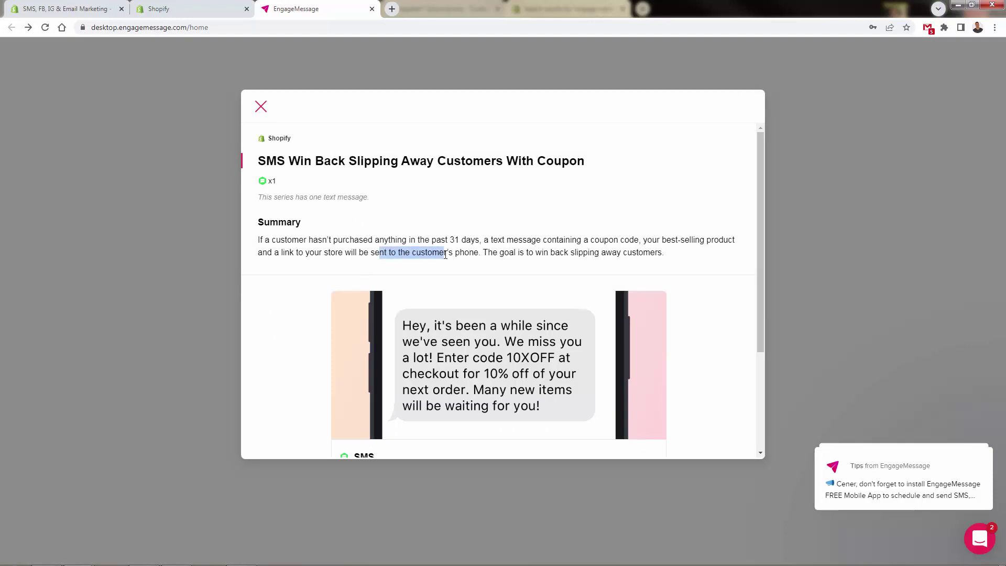
pyautogui.click(447, 256)
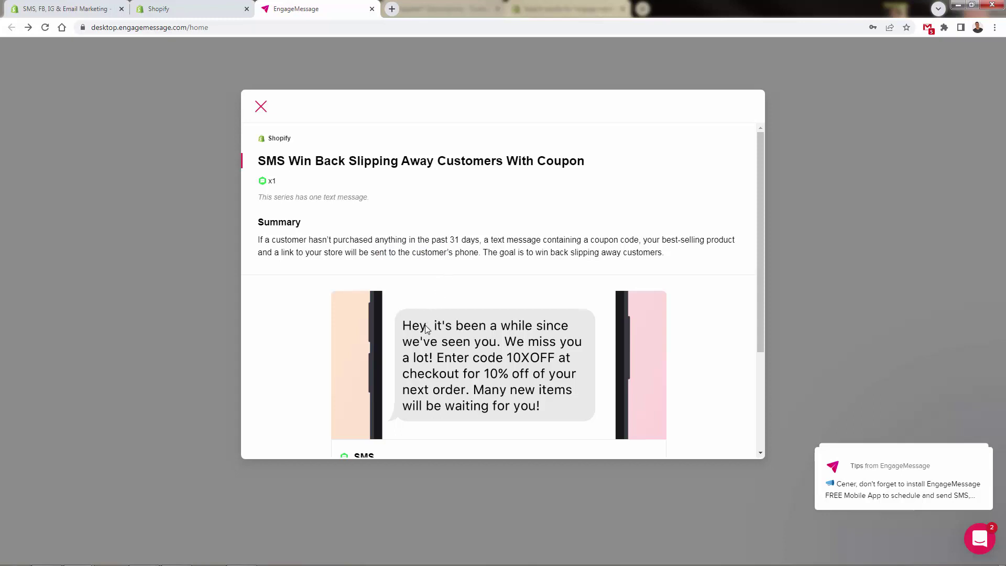
pyautogui.scroll(-2, 494, 381)
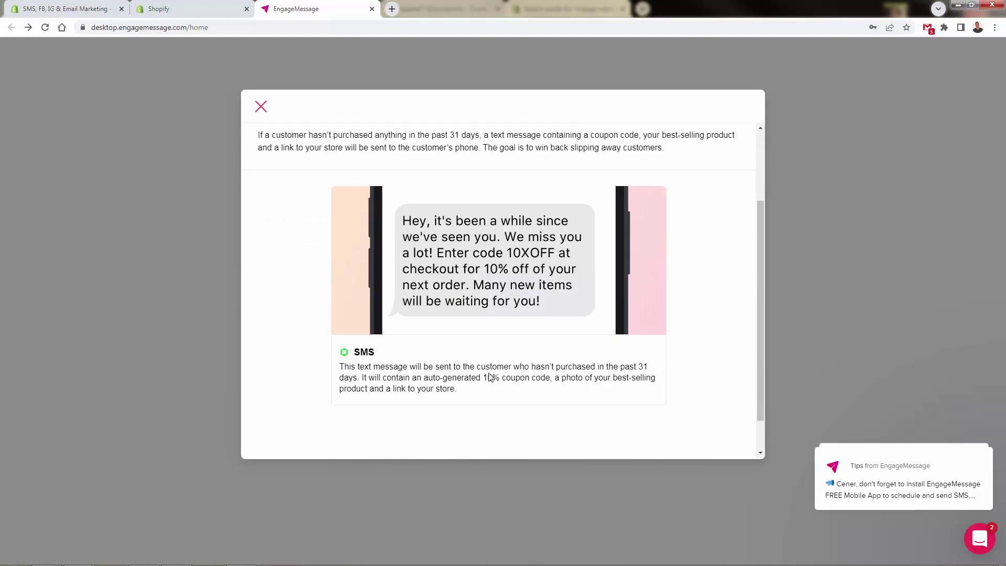
pyautogui.click(261, 108)
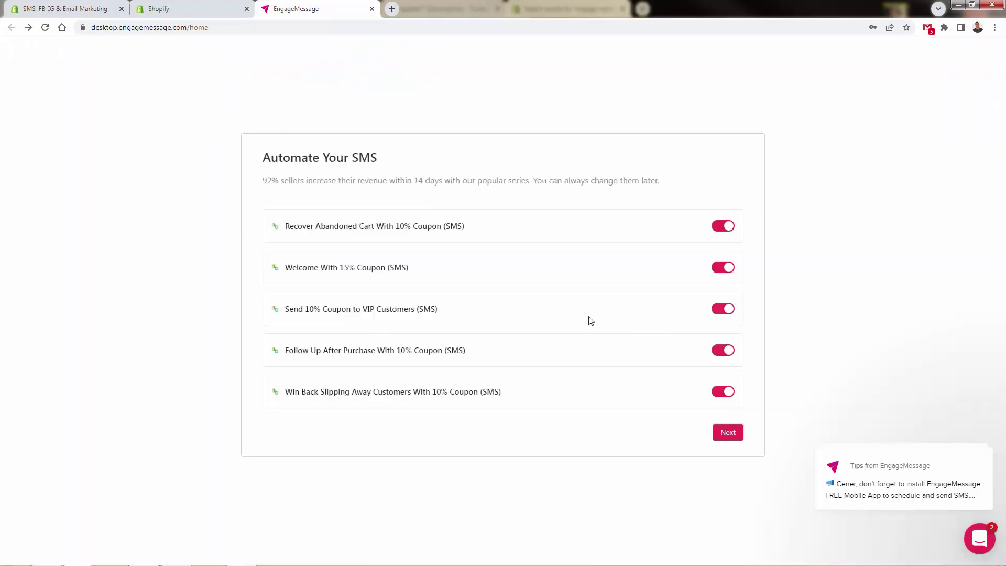
pyautogui.click(727, 225)
pyautogui.click(727, 225)
# Accept the SMS and Instagram automations and confirm the Facebook link to reach the Home dashboard.
pyautogui.click(736, 434)
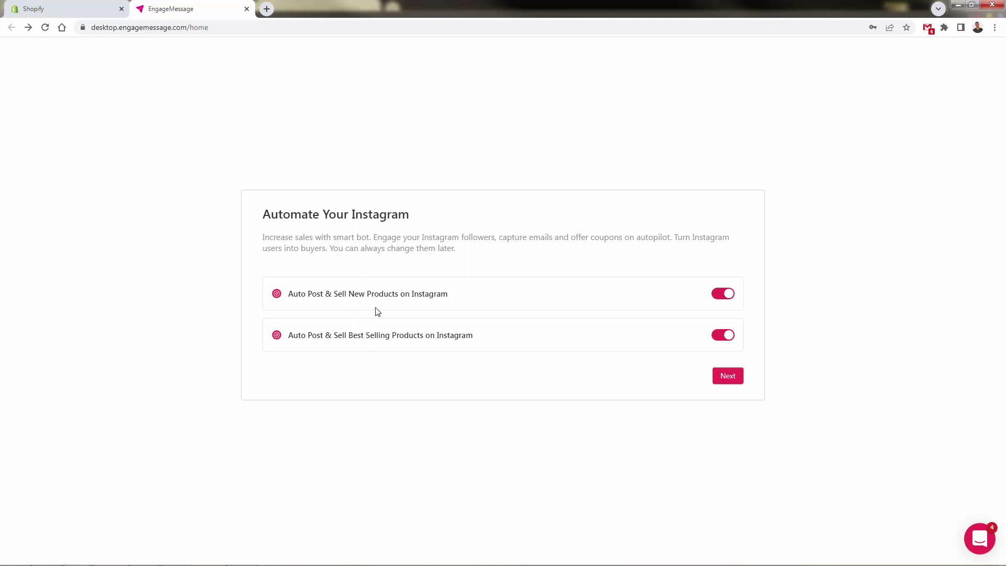
pyautogui.click(728, 378)
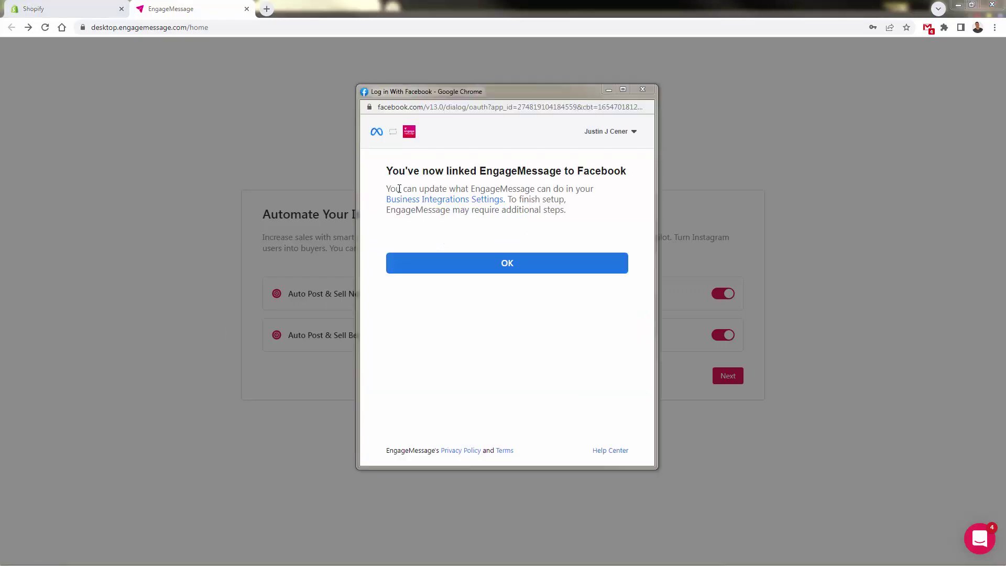
pyautogui.click(477, 270)
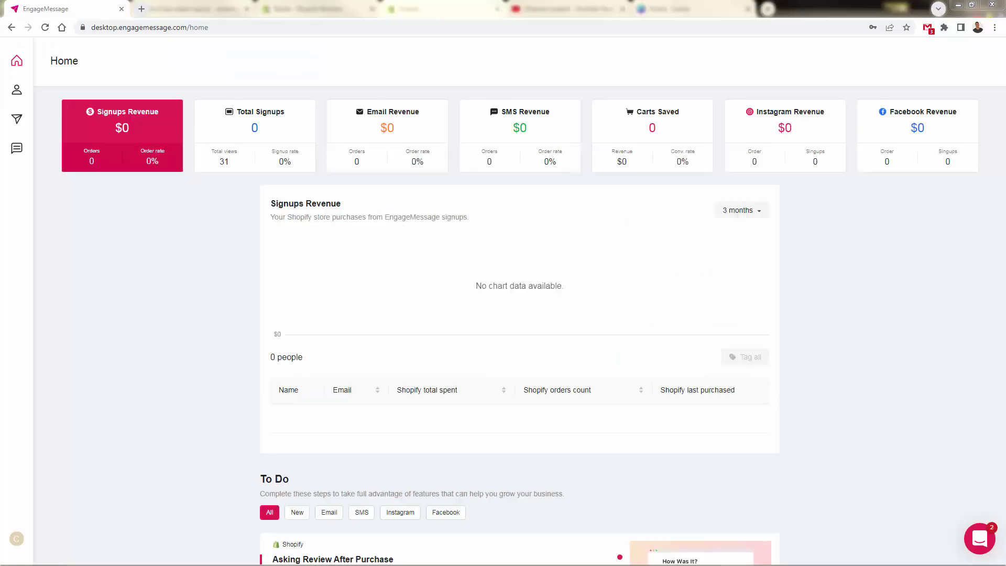
# Go to Outbound > Emails and create a new one-off email.
pyautogui.click(17, 119)
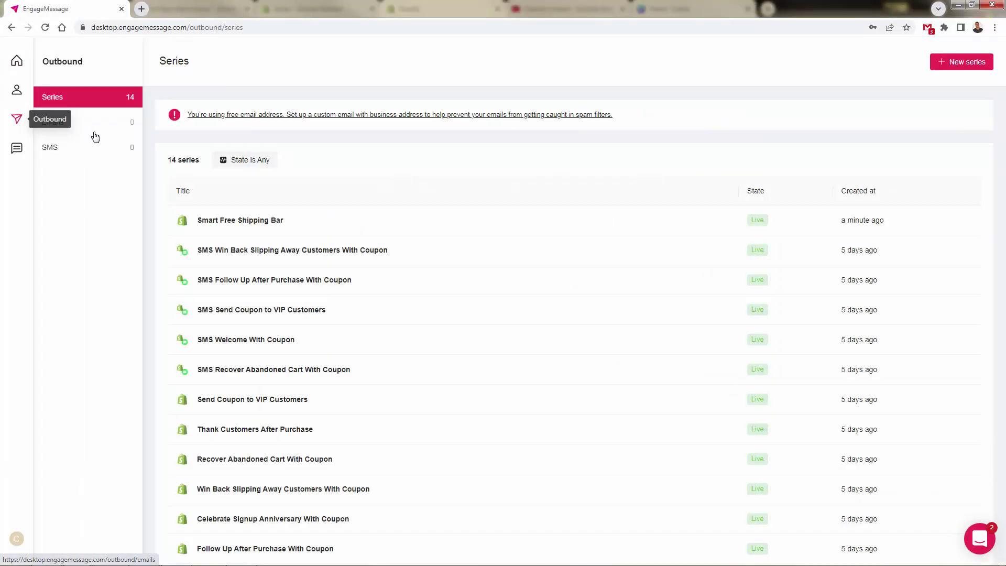
pyautogui.click(88, 129)
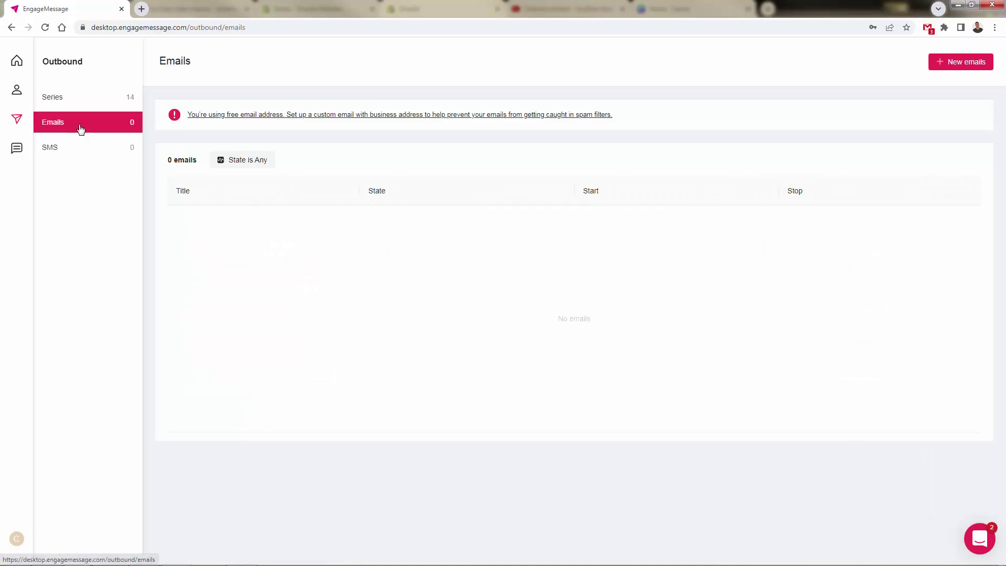
pyautogui.click(970, 63)
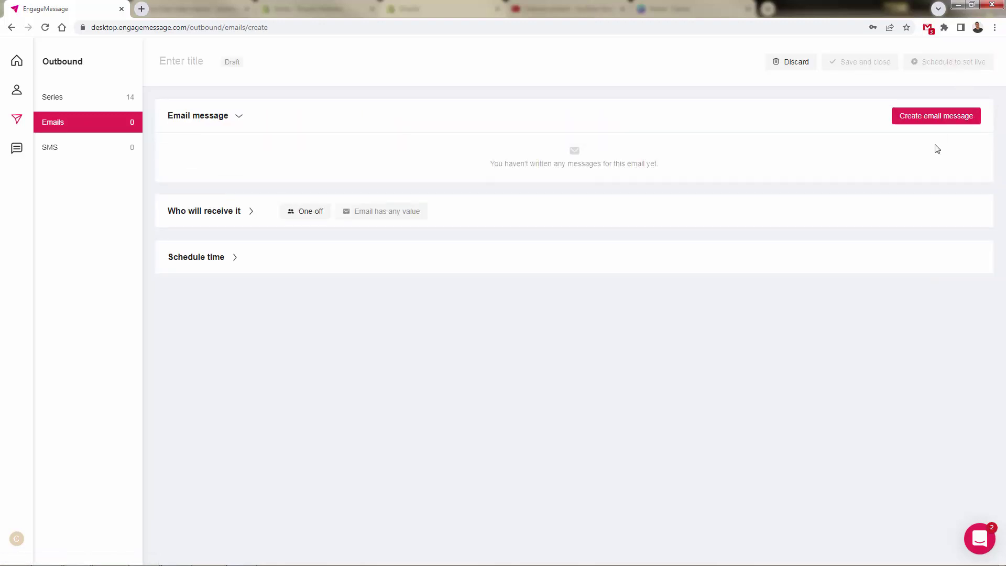
# Browse the template categories, then load the Flash Sale template from Sales.
pyautogui.click(936, 116)
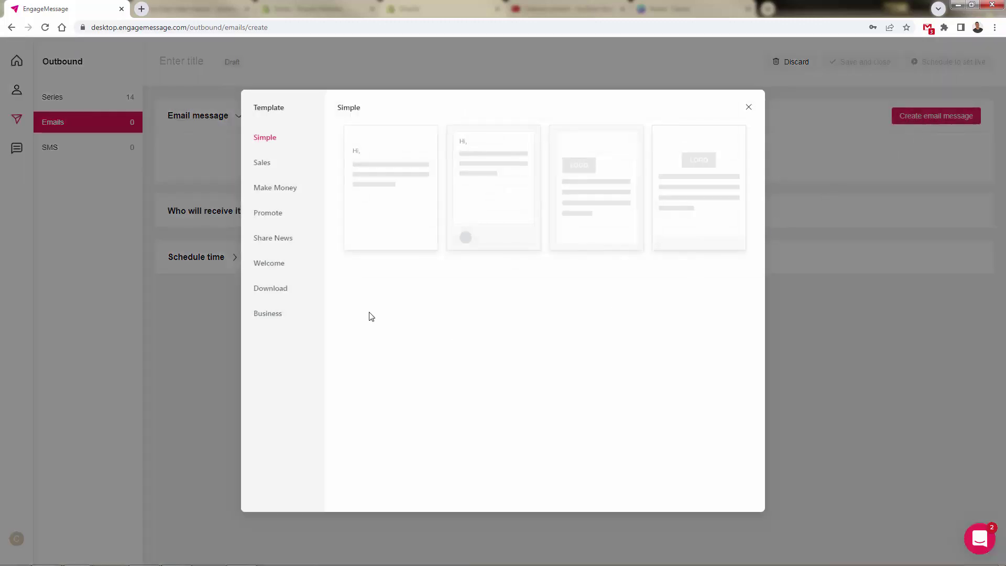
pyautogui.click(266, 165)
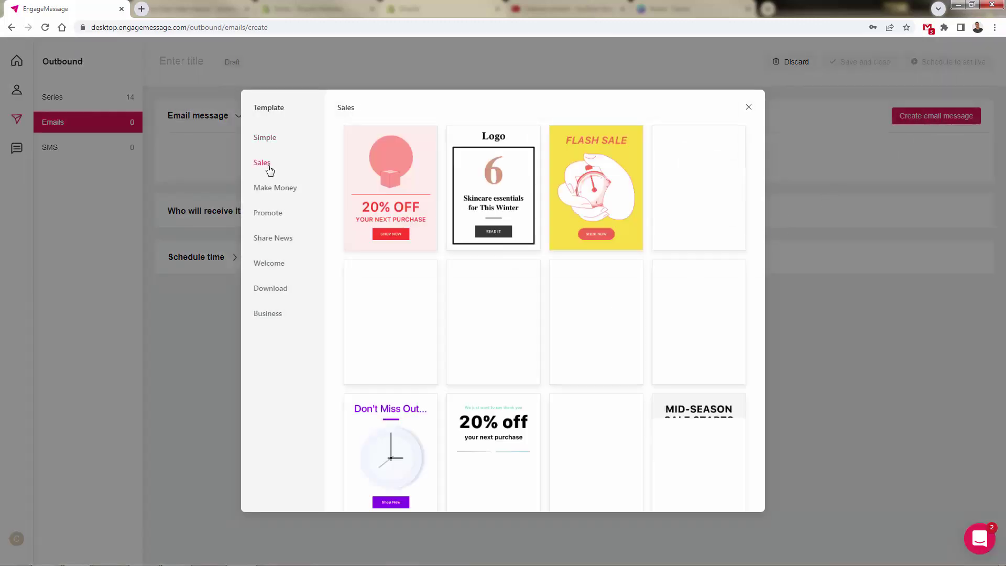
pyautogui.click(256, 192)
pyautogui.click(279, 214)
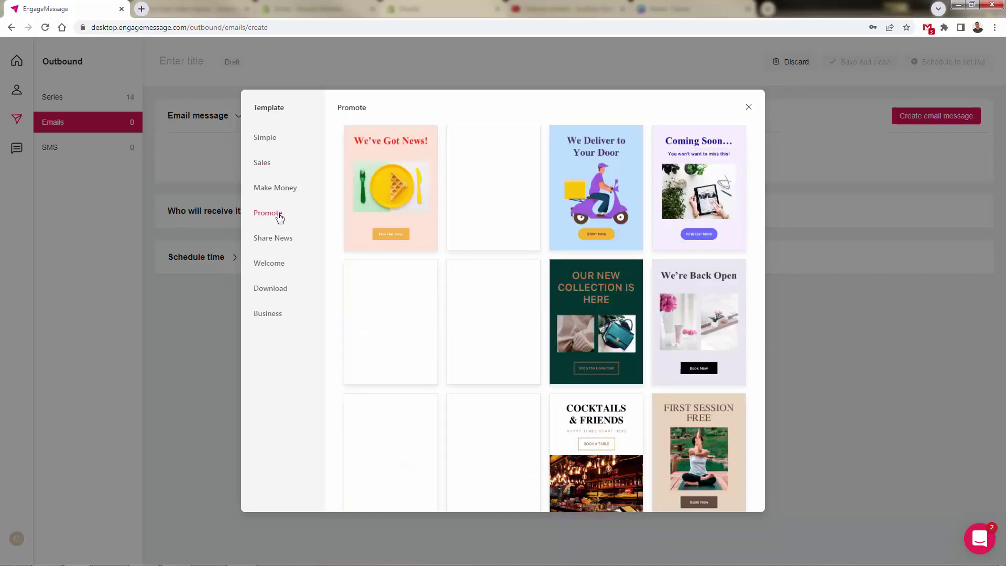
pyautogui.click(281, 239)
pyautogui.click(281, 266)
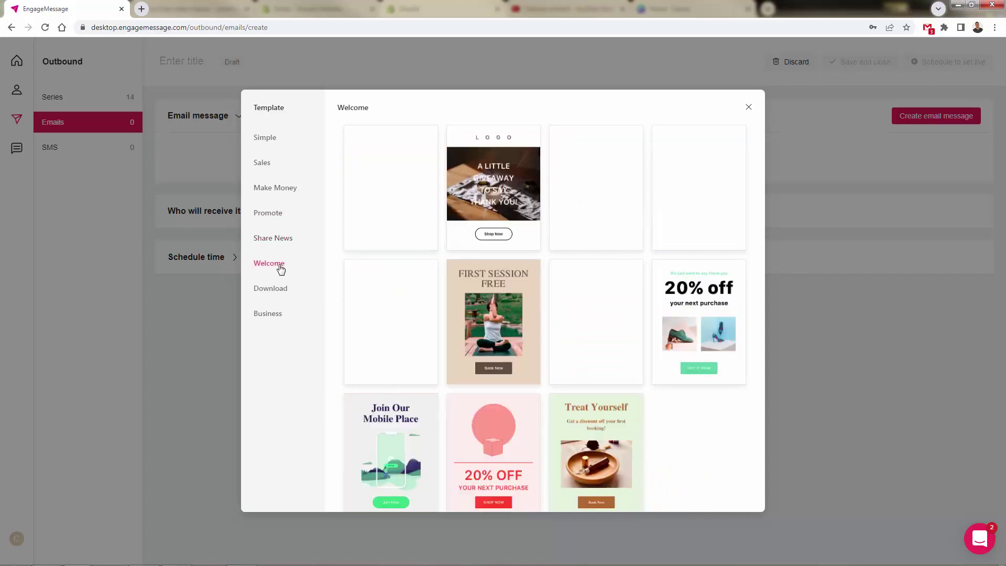
pyautogui.click(270, 288)
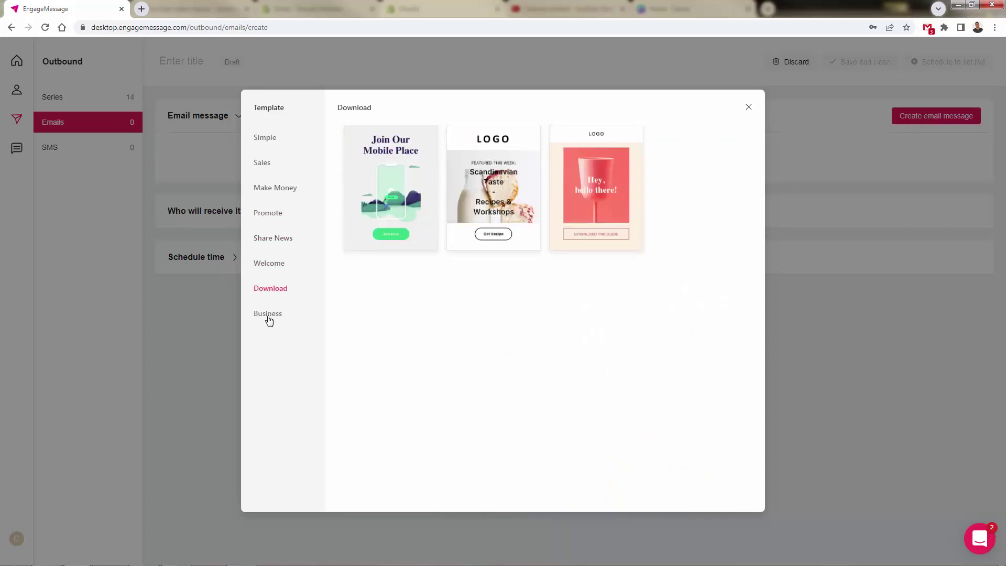
pyautogui.click(268, 319)
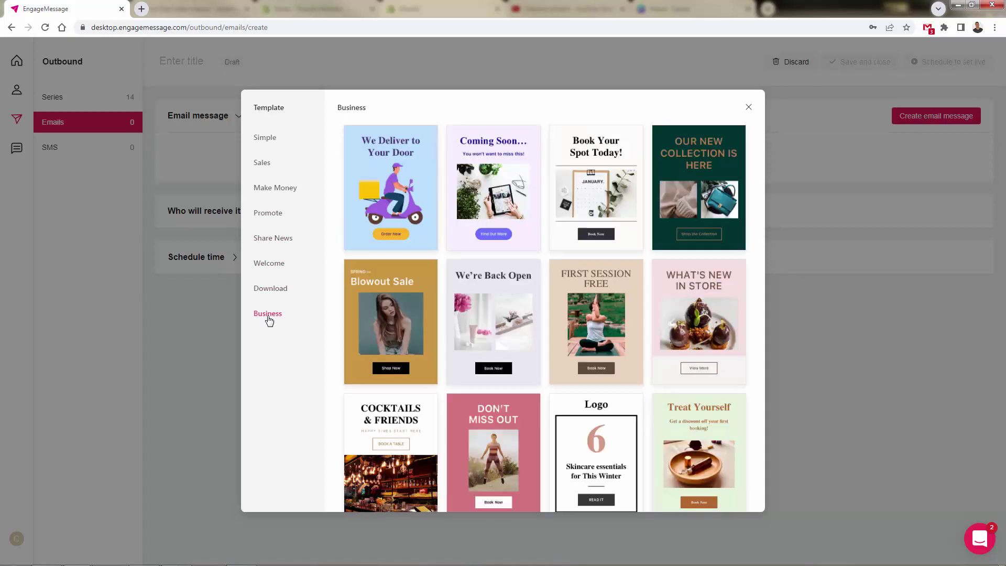
pyautogui.click(277, 144)
pyautogui.click(284, 165)
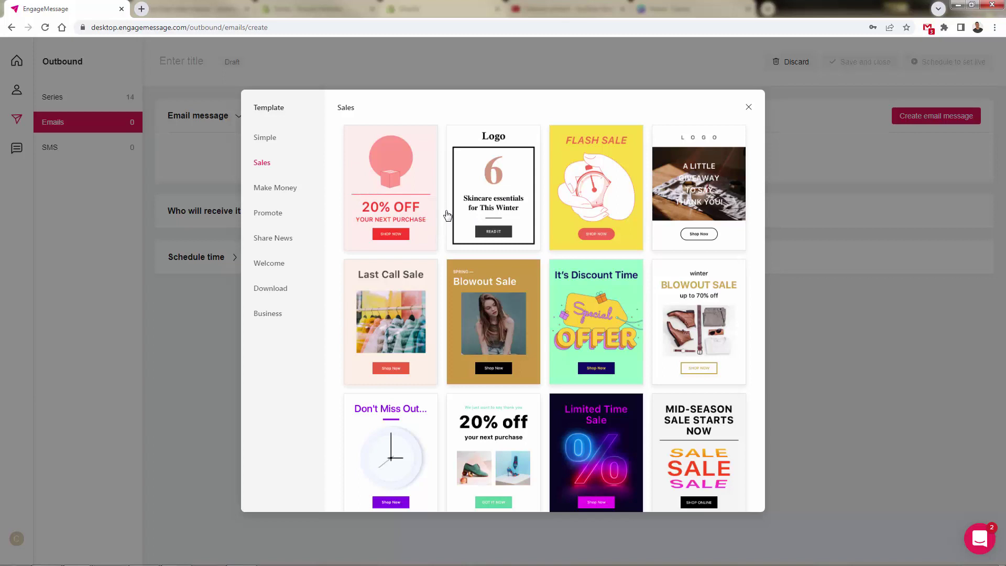
pyautogui.click(585, 192)
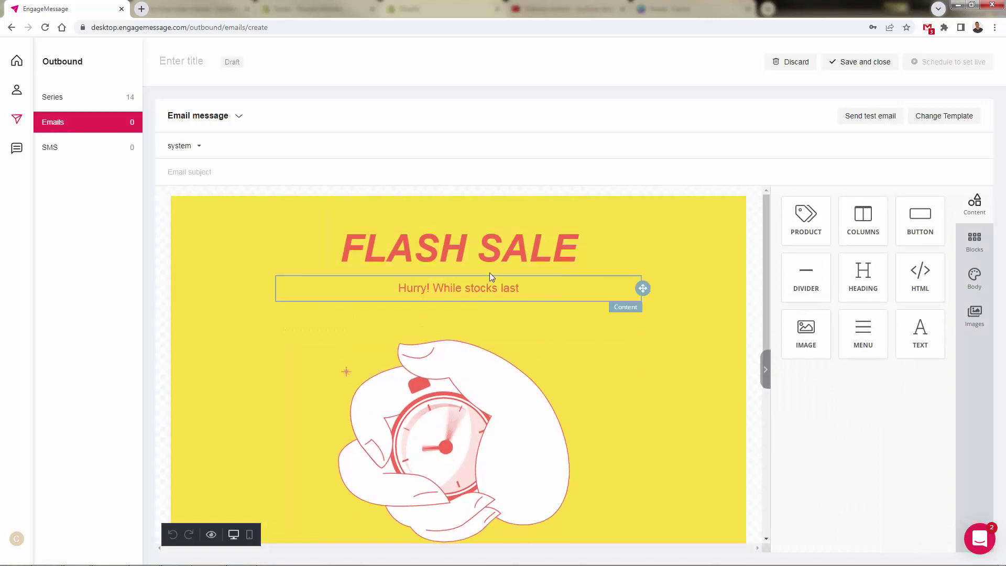
# Rewrite the subheading to 'Flash Sale Going On Now For 2 Hours'.
pyautogui.tripleClick(448, 296)
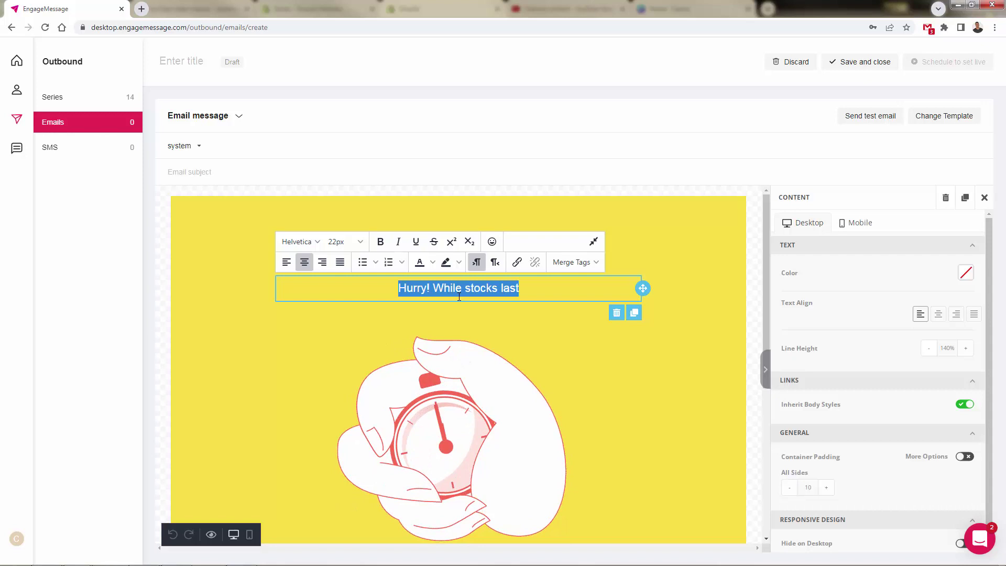
pyautogui.write('This a what you see')
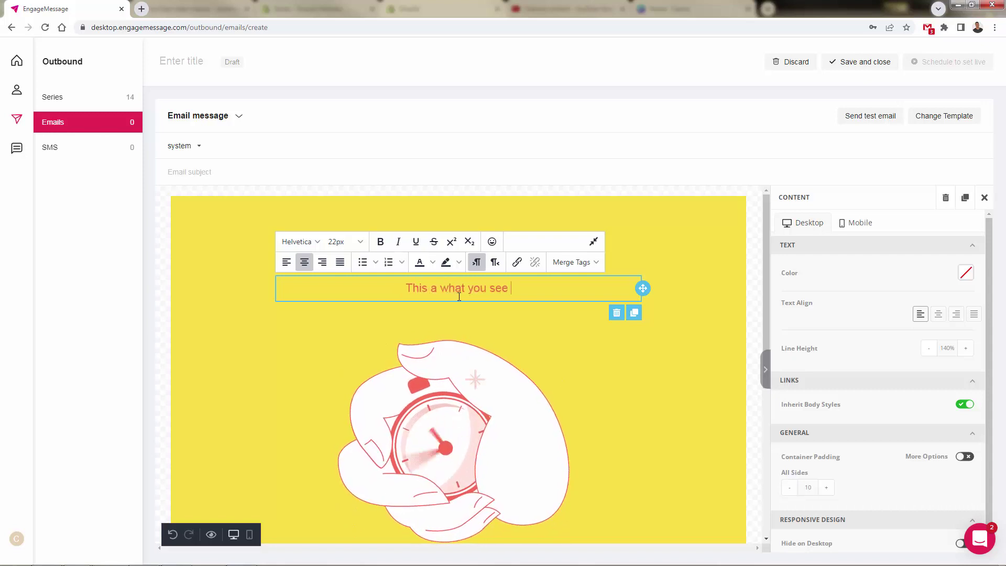
pyautogui.tripleClick(459, 296)
pyautogui.write('NEW MESS')
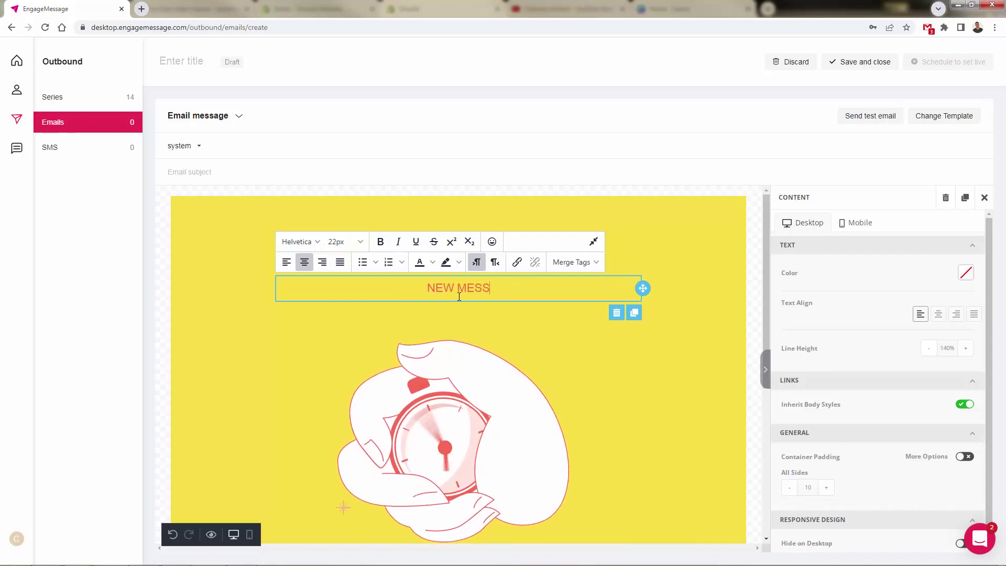
pyautogui.write('AGE')
pyautogui.tripleClick(459, 297)
pyautogui.write('PROMO')
pyautogui.tripleClick(459, 296)
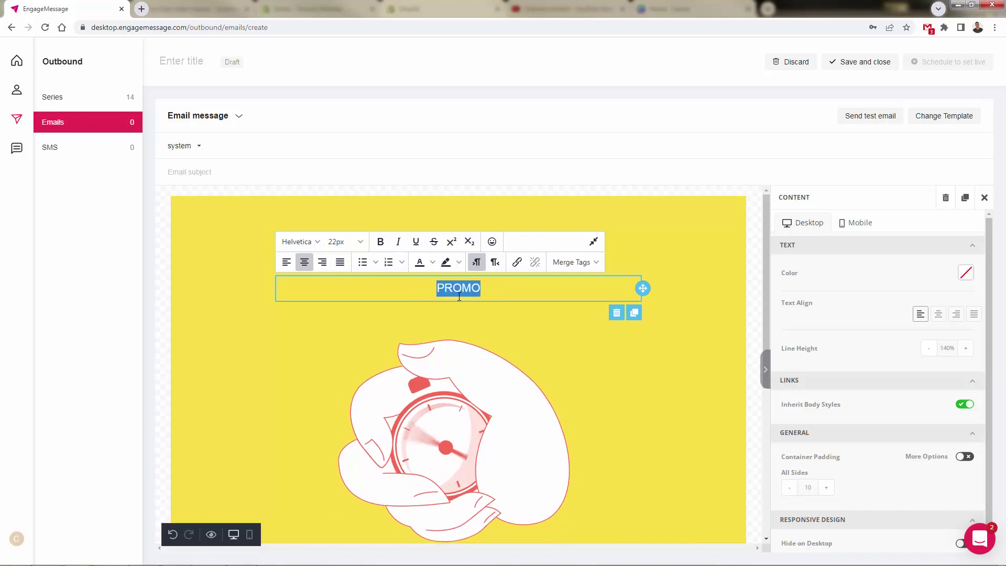
pyautogui.write('Flash Sale')
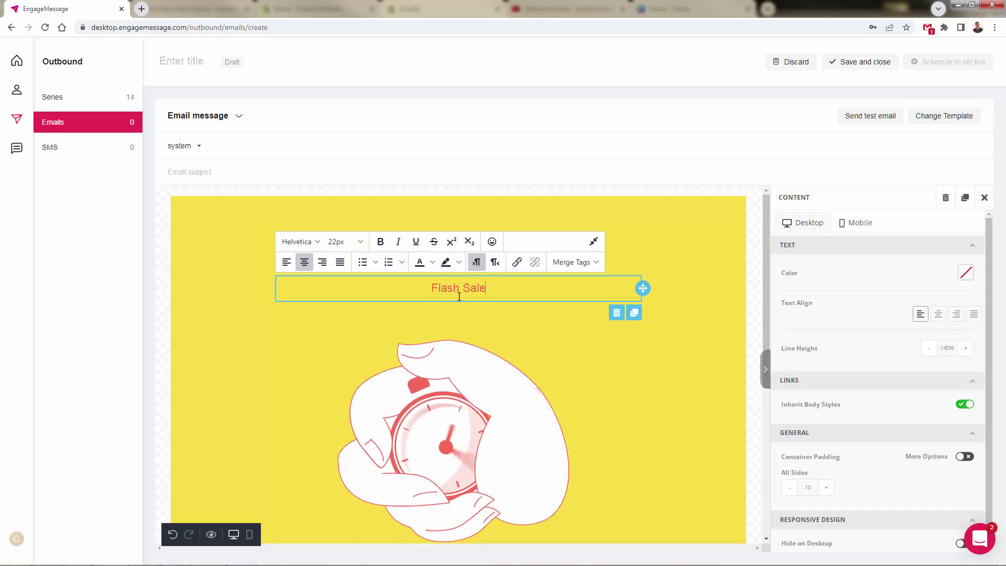
pyautogui.write(' Going On Now For 2 ')
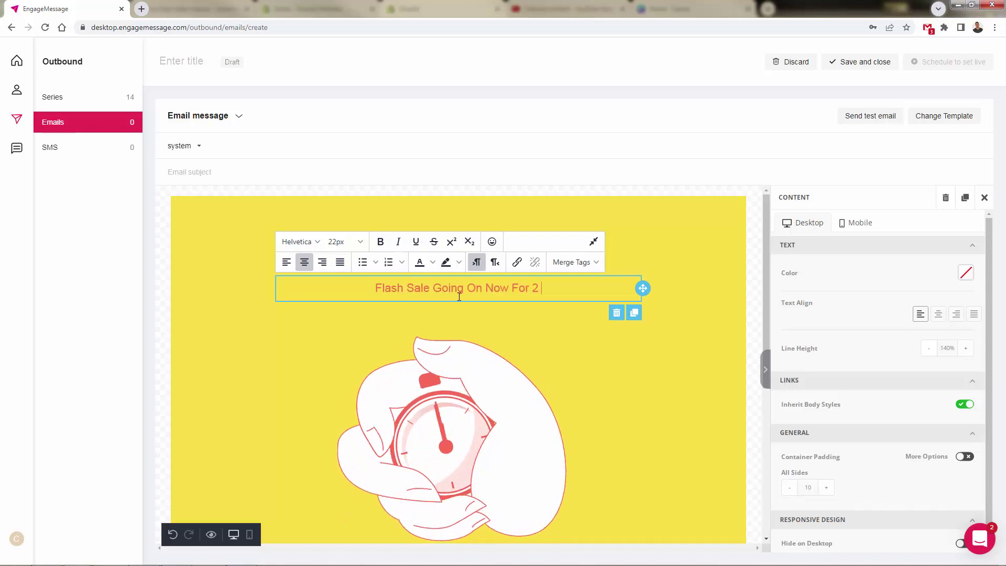
pyautogui.write('Hours')
pyautogui.click(628, 354)
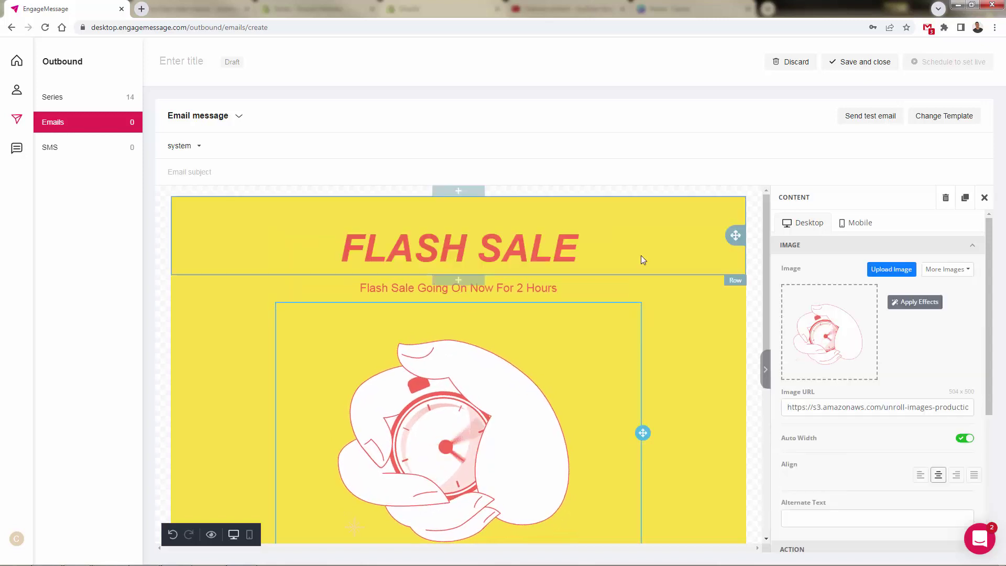
# Add a text block below SHOP NOW reading 'You promote your business and products'.
pyautogui.scroll(-2, 731, 408)
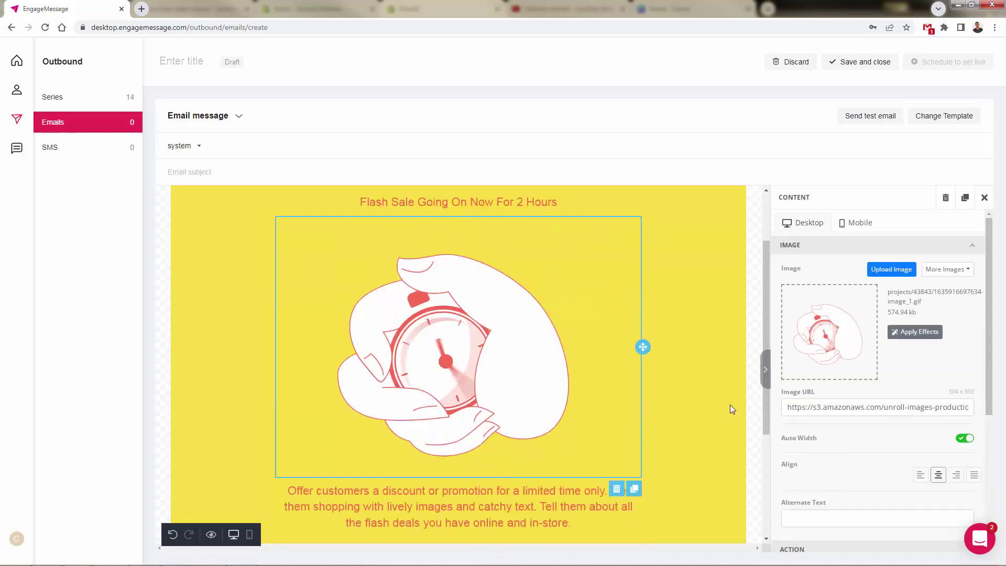
pyautogui.scroll(-2, 730, 409)
pyautogui.scroll(-4, 866, 375)
pyautogui.scroll(-2, 469, 378)
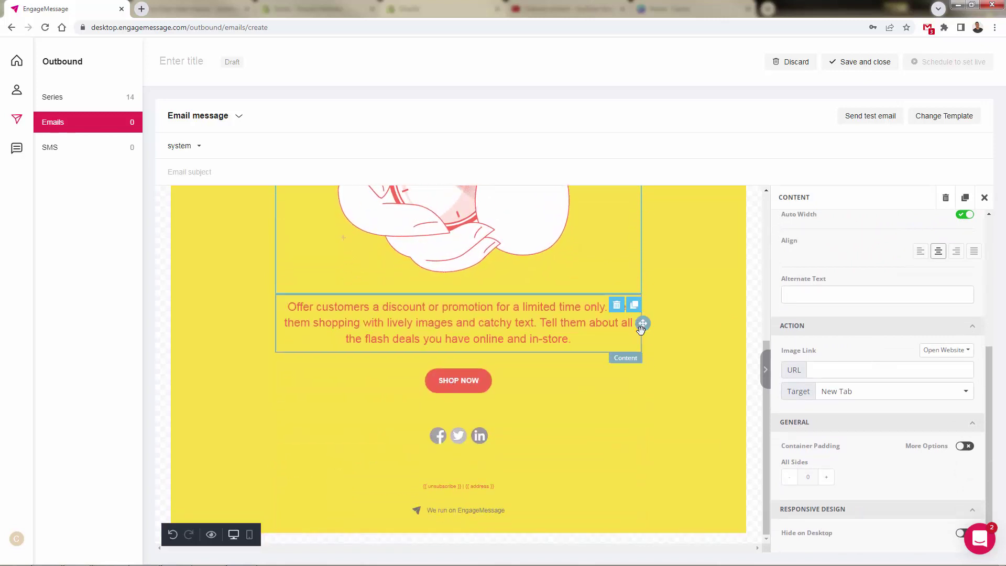
pyautogui.moveTo(640, 328); pyautogui.dragTo(469, 385)
pyautogui.click(469, 386)
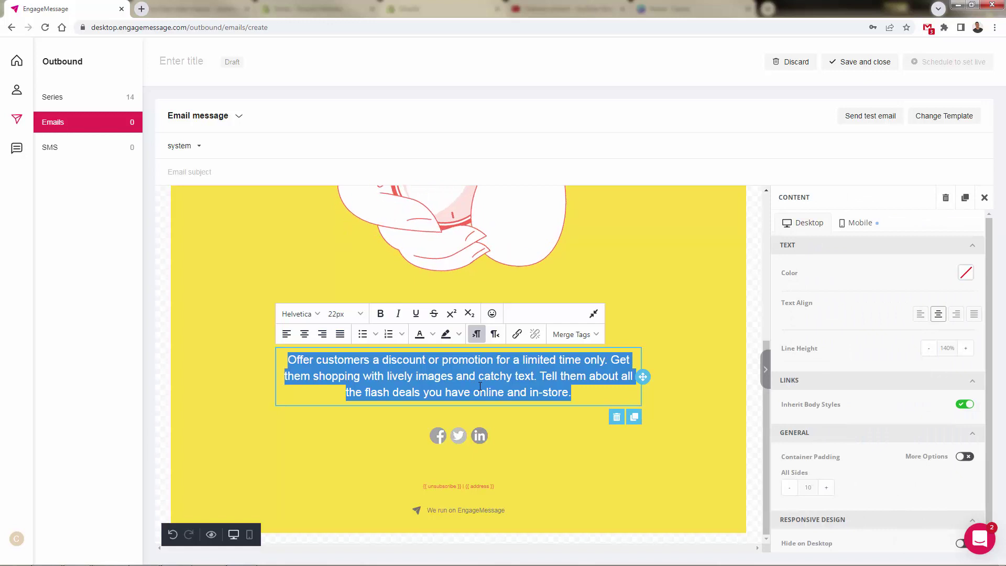
pyautogui.write('Yo')
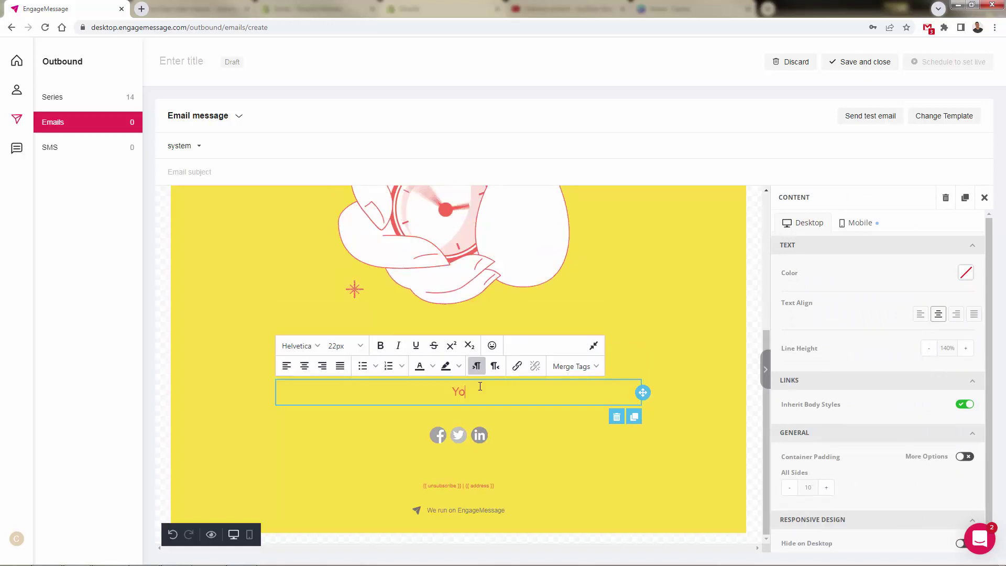
pyautogui.write('u promote your bu')
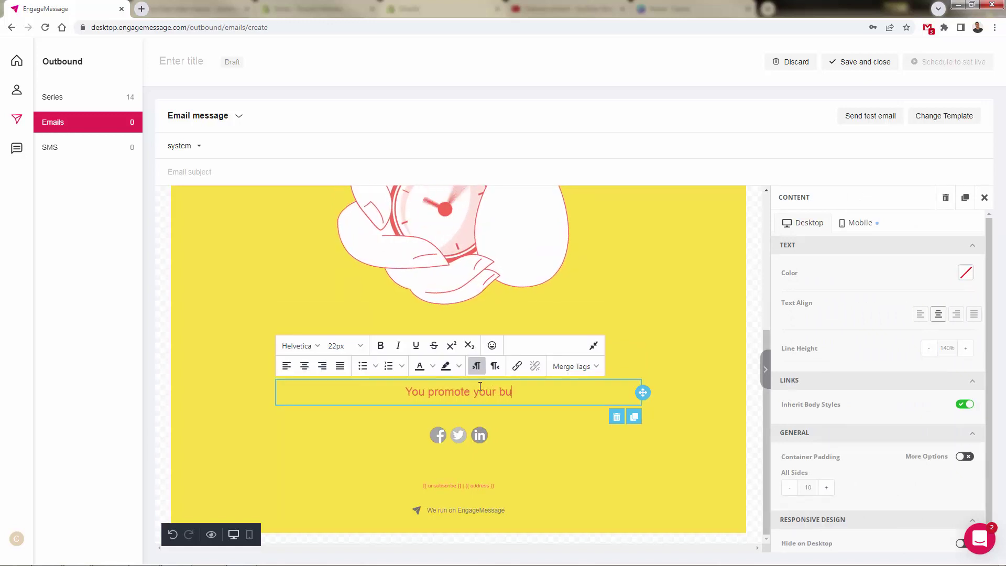
pyautogui.write('siness and products')
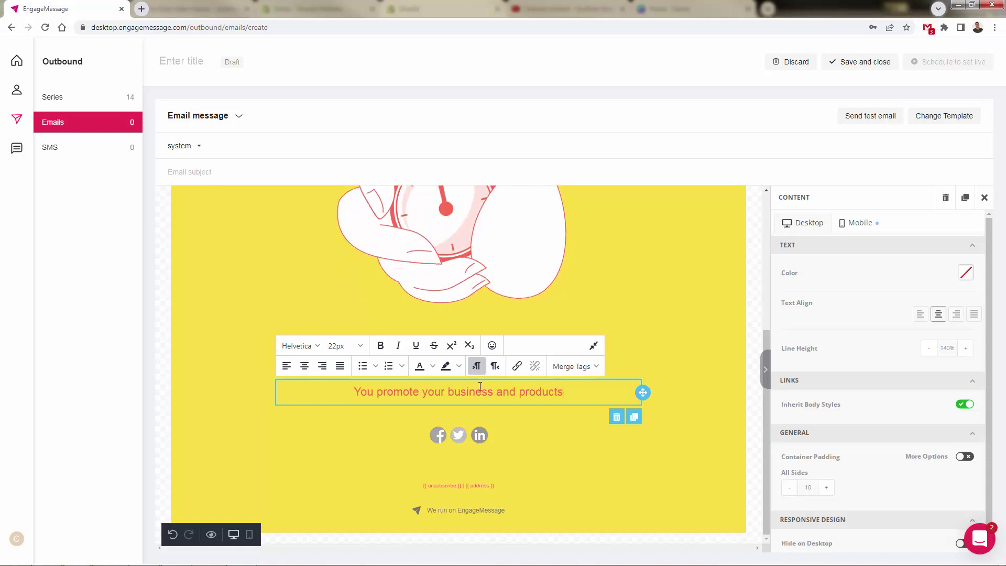
# Select the FLASH SALE header and switch to the mobile version of the email.
pyautogui.scroll(5, 495, 369)
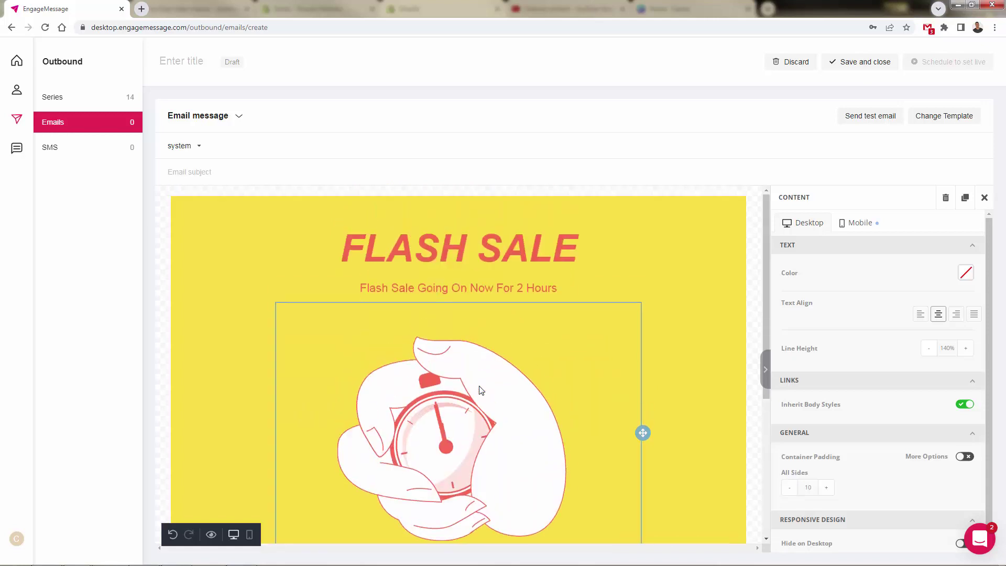
pyautogui.click(657, 253)
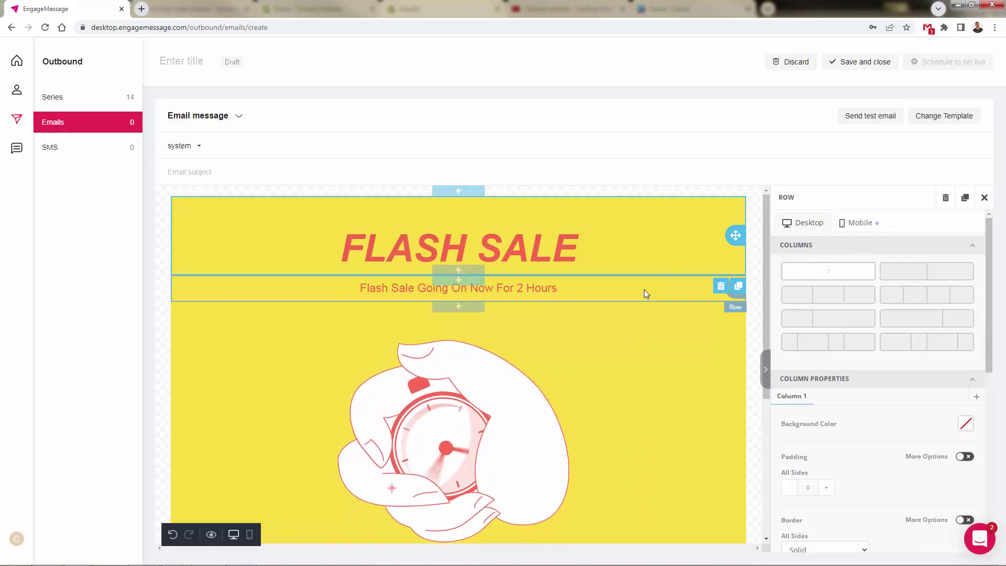
pyautogui.click(855, 226)
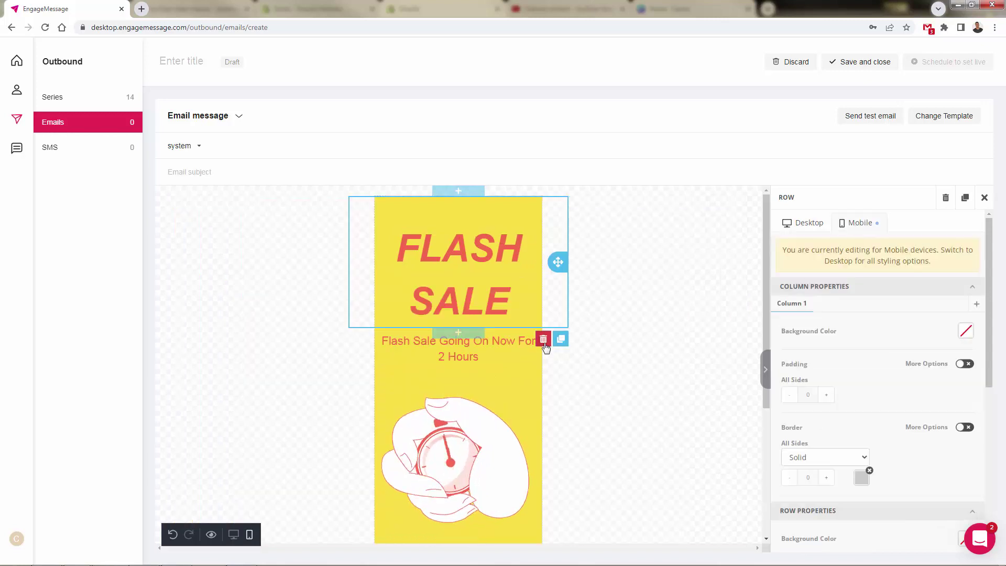
pyautogui.scroll(-4, 507, 406)
pyautogui.scroll(4, 504, 414)
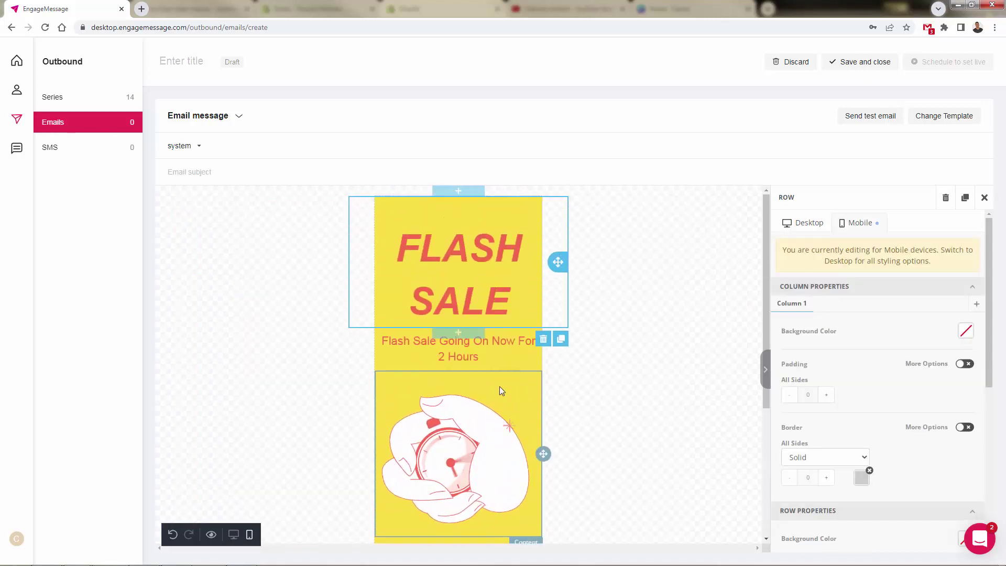
# Replace the design with the Last Call Sale template from the Sales category.
pyautogui.click(959, 115)
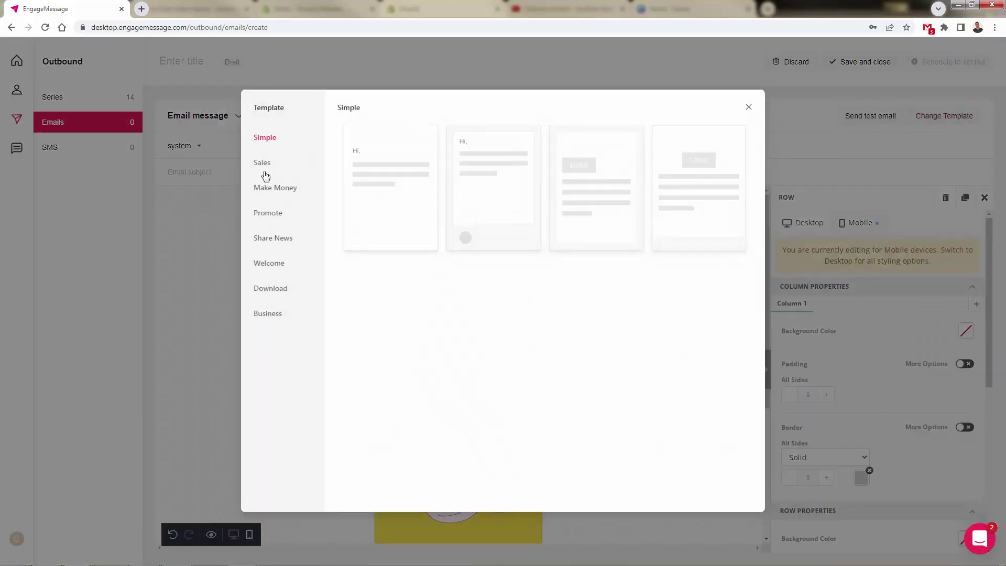
pyautogui.click(262, 163)
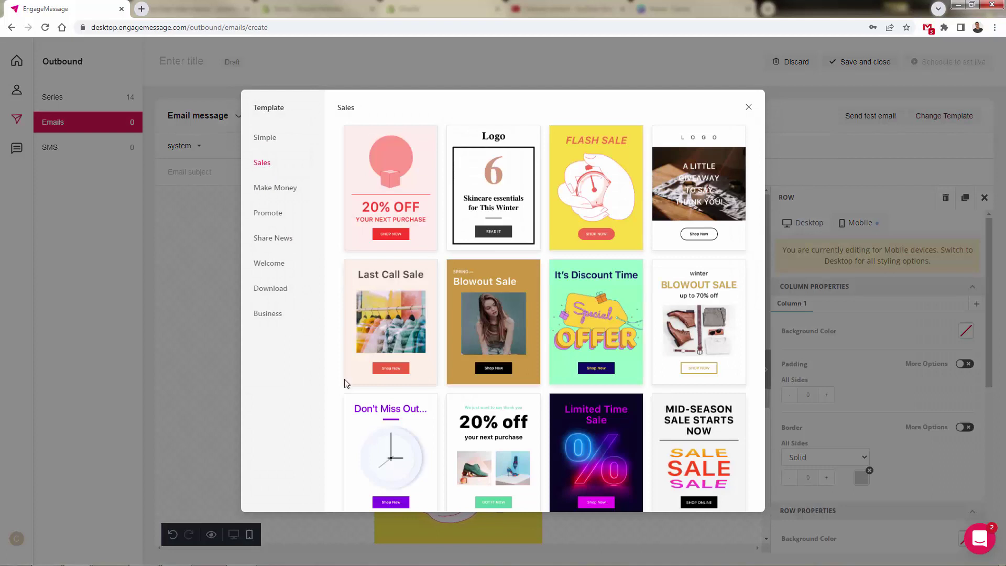
pyautogui.click(416, 349)
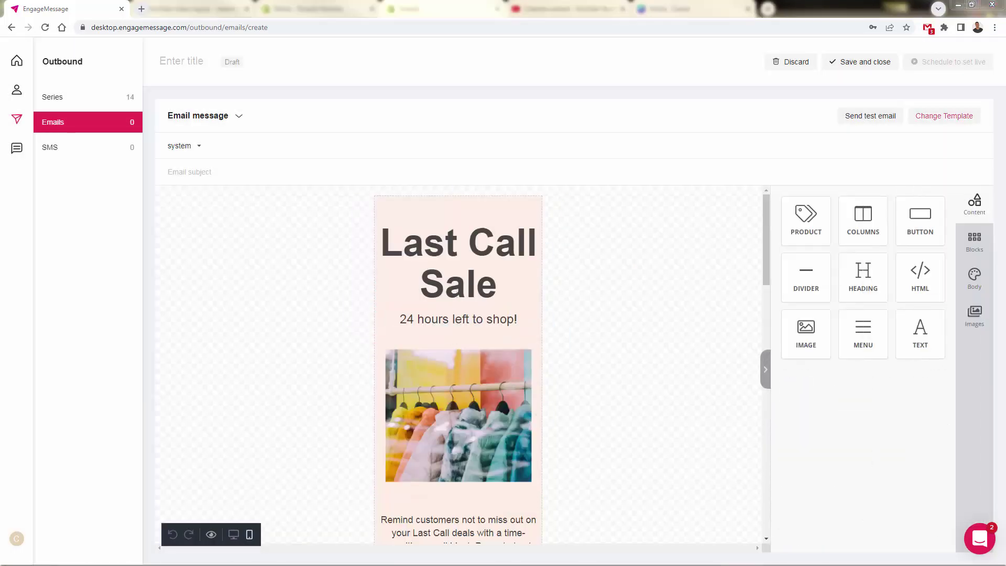
pyautogui.click(974, 321)
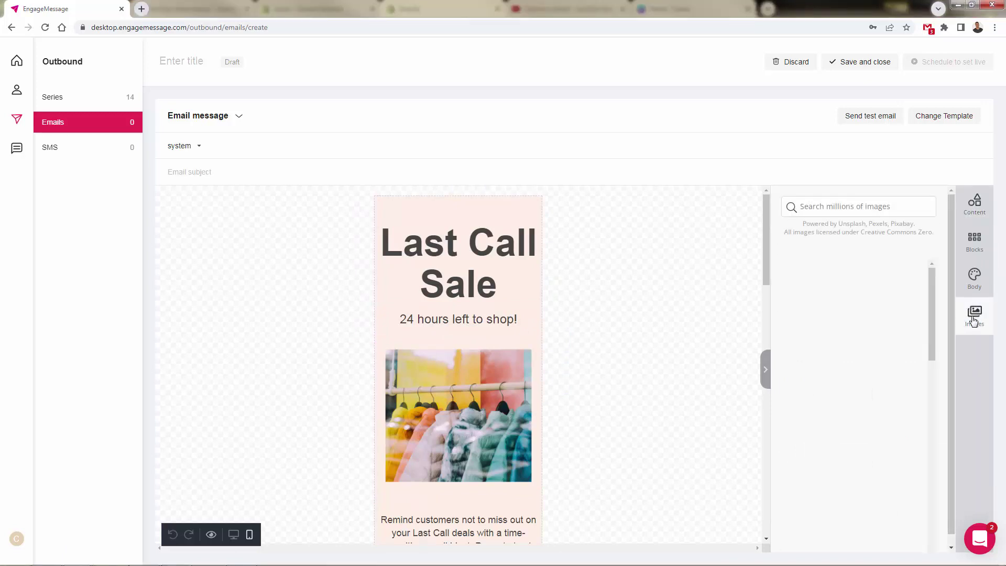
# Set both subject and title to 'Last Call Sale For Animal Lovers' and save the email.
pyautogui.click(194, 174)
pyautogui.write('Last Call Sale')
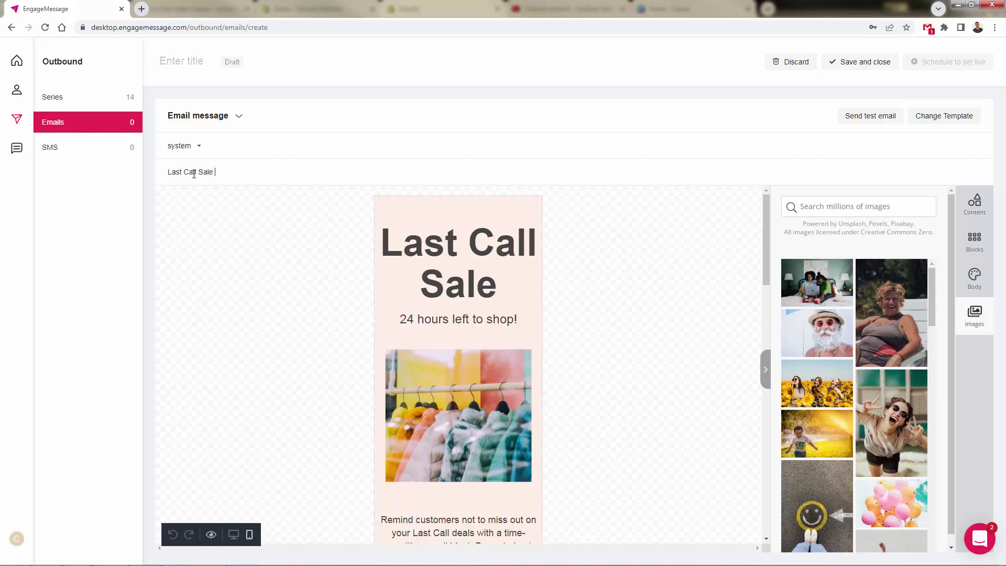
pyautogui.write(' For Animal Lovers')
pyautogui.hotkey('ctrl', 'a')
pyautogui.hotkey('ctrl', 'c')
pyautogui.click(189, 62)
pyautogui.hotkey('ctrl', 'v')
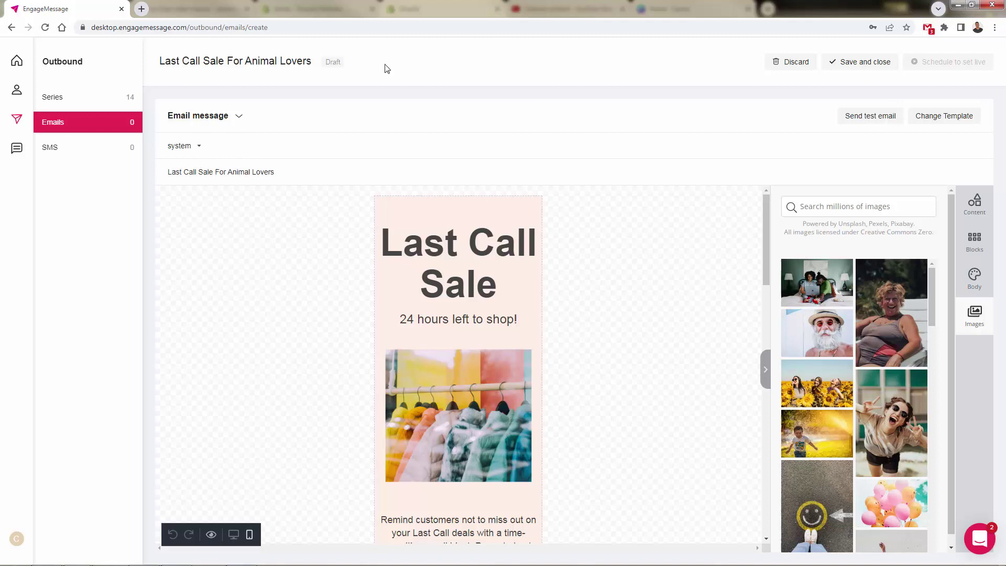
pyautogui.click(856, 64)
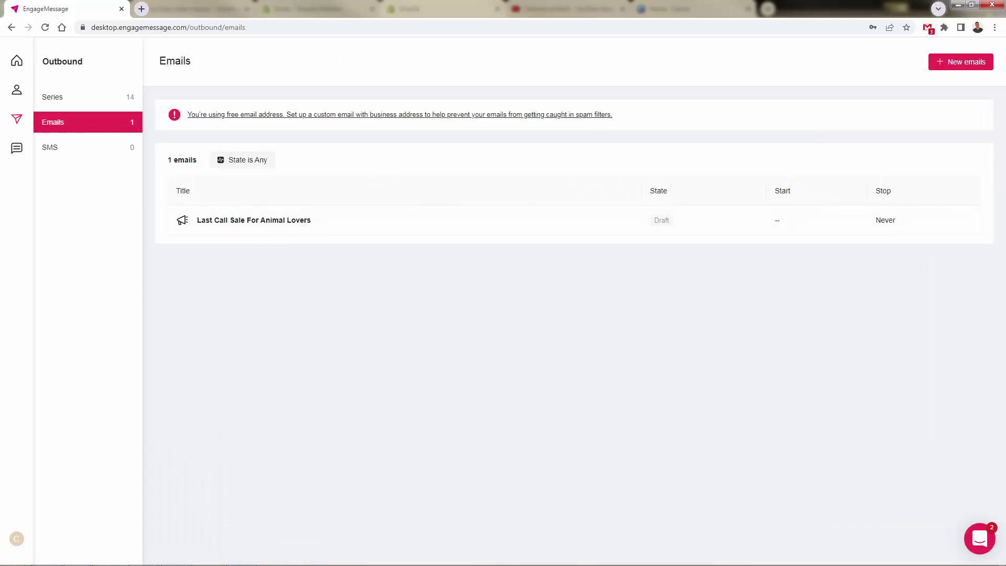
# Open the Last Call Sale For Animal Lovers email and review who will receive it.
pyautogui.click(262, 220)
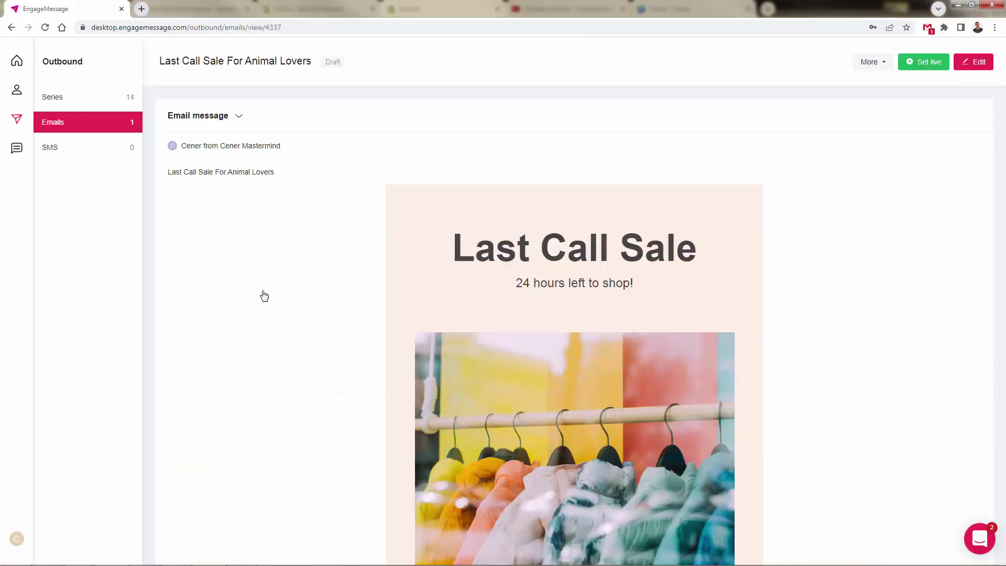
pyautogui.scroll(-3, 547, 286)
pyautogui.scroll(-15, 547, 285)
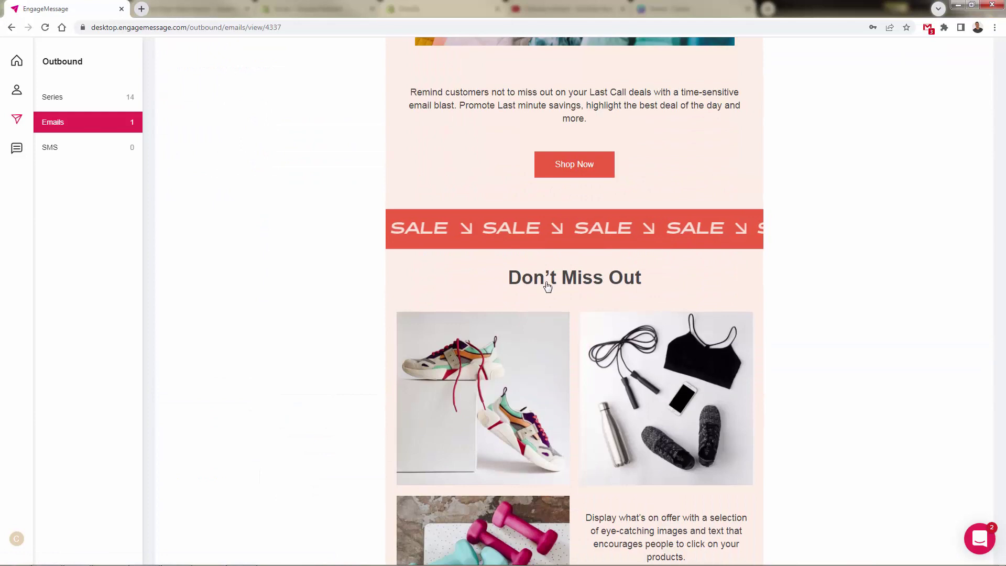
pyautogui.scroll(-1, 545, 287)
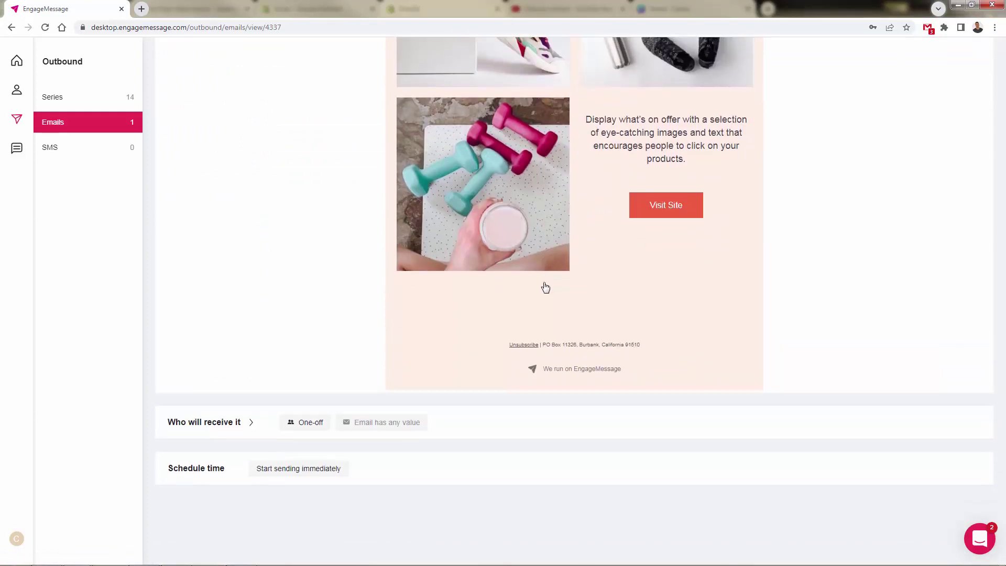
pyautogui.click(248, 422)
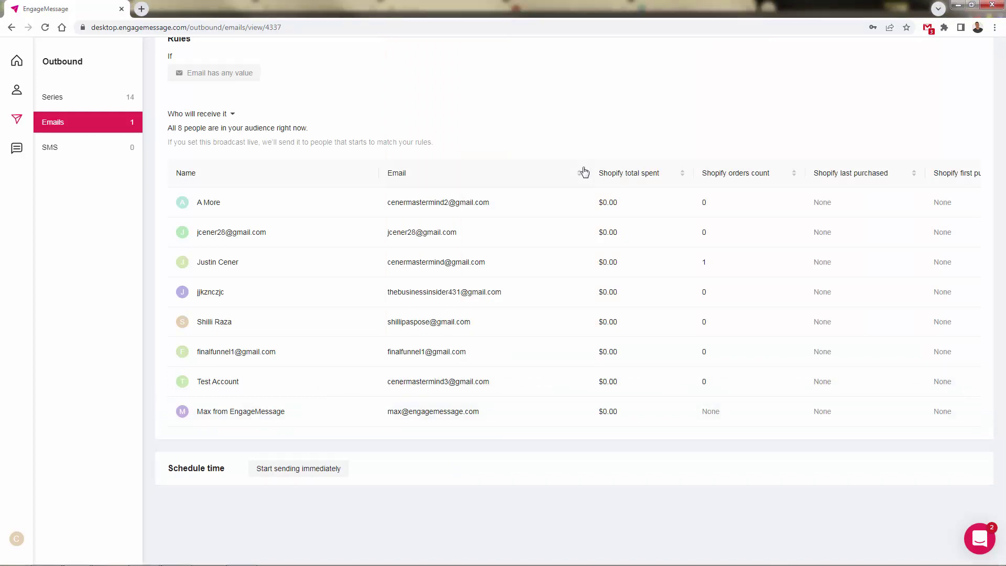
pyautogui.scroll(8, 584, 172)
# In edit mode, set How to send back to One-off, discarding the unfinished recipient rule.
pyautogui.click(970, 62)
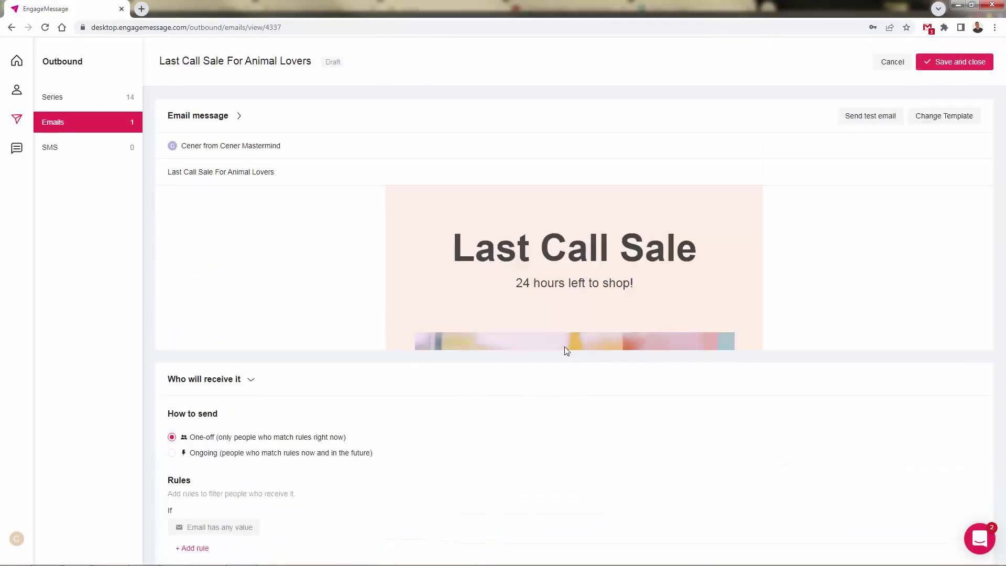
pyautogui.scroll(-4, 566, 350)
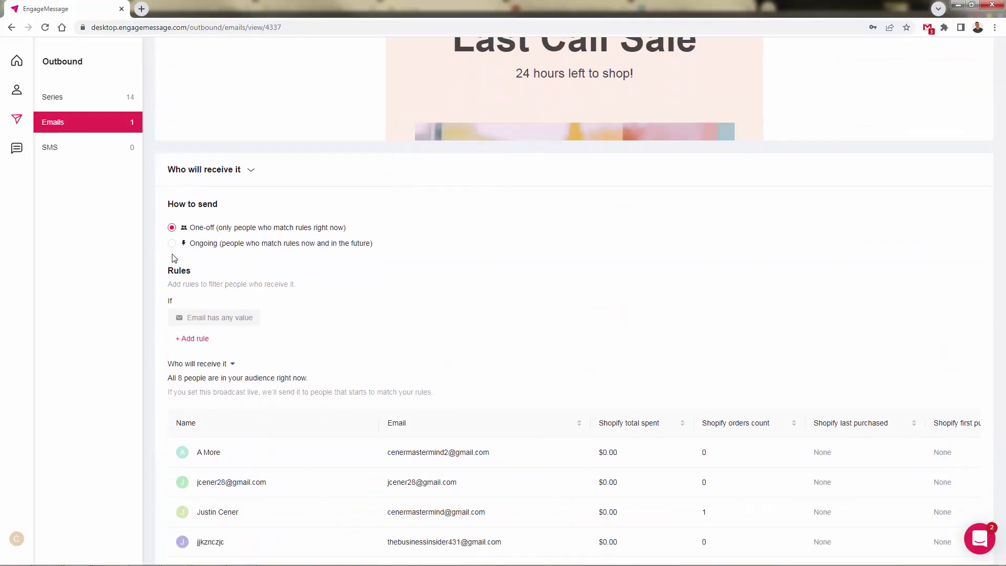
pyautogui.click(173, 244)
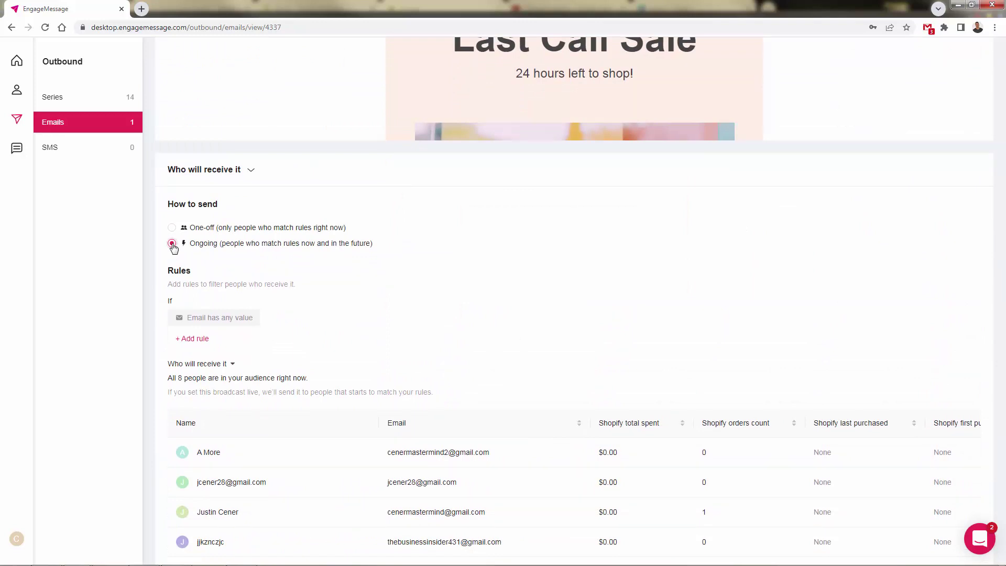
pyautogui.click(192, 342)
pyautogui.scroll(-3, 196, 381)
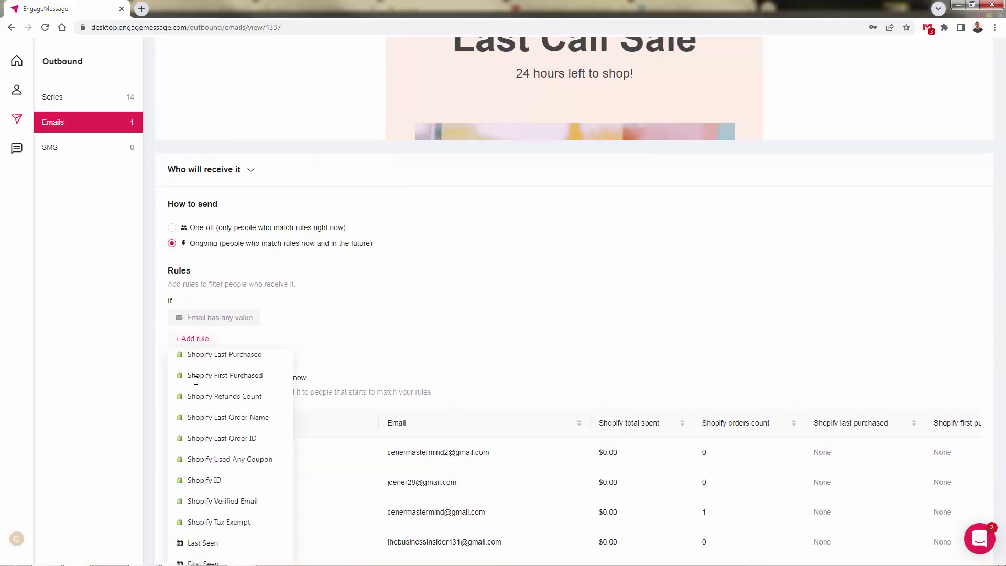
pyautogui.scroll(1, 198, 380)
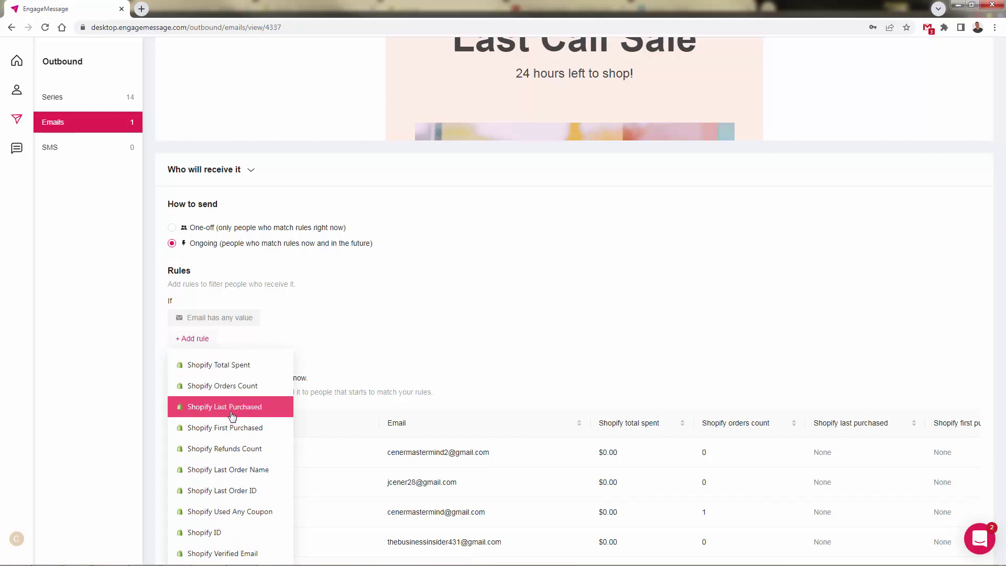
pyautogui.click(310, 288)
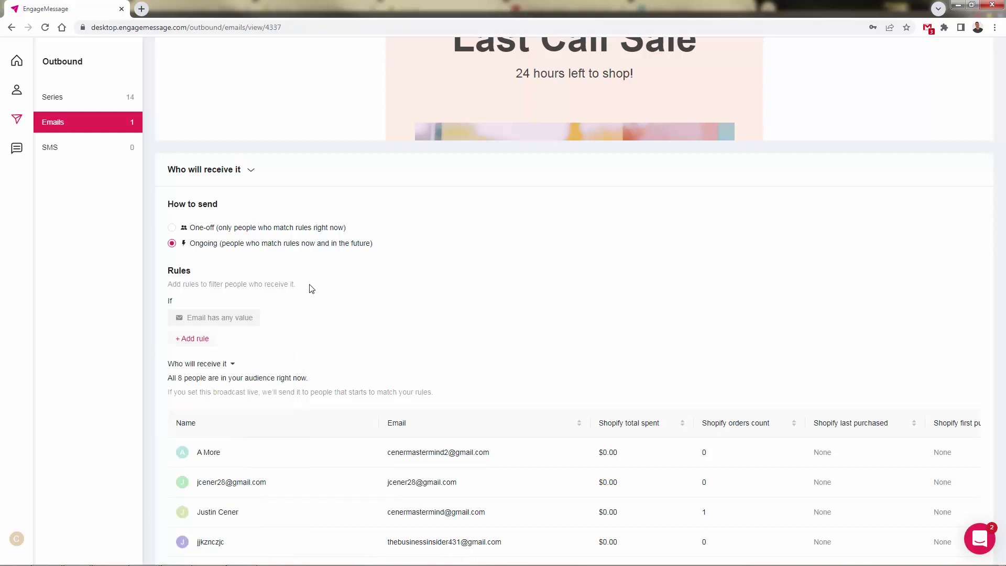
pyautogui.click(172, 230)
# Check the recipient list showing all 8 audience contacts.
pyautogui.scroll(-3, 197, 248)
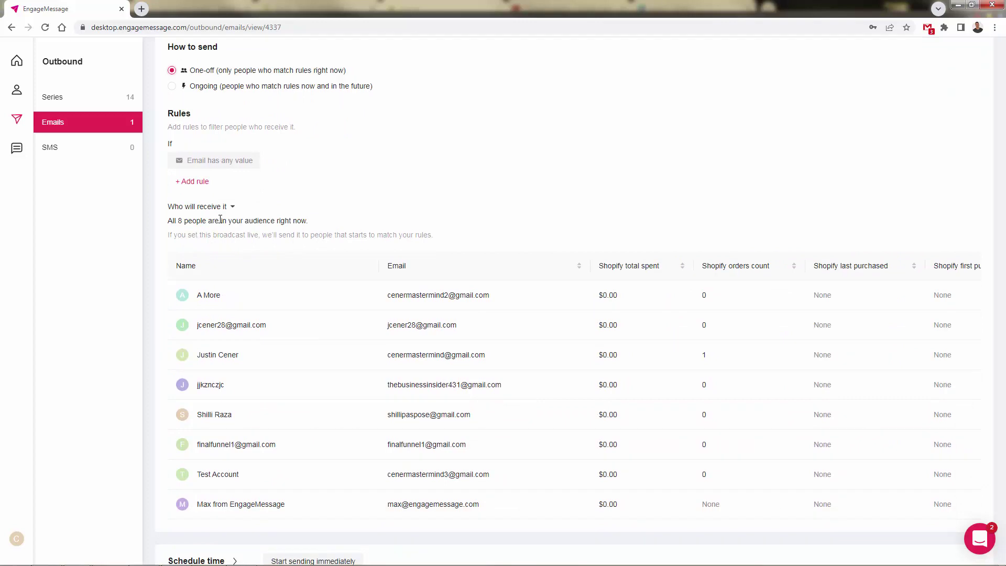
pyautogui.scroll(-2, 231, 210)
pyautogui.scroll(1, 231, 188)
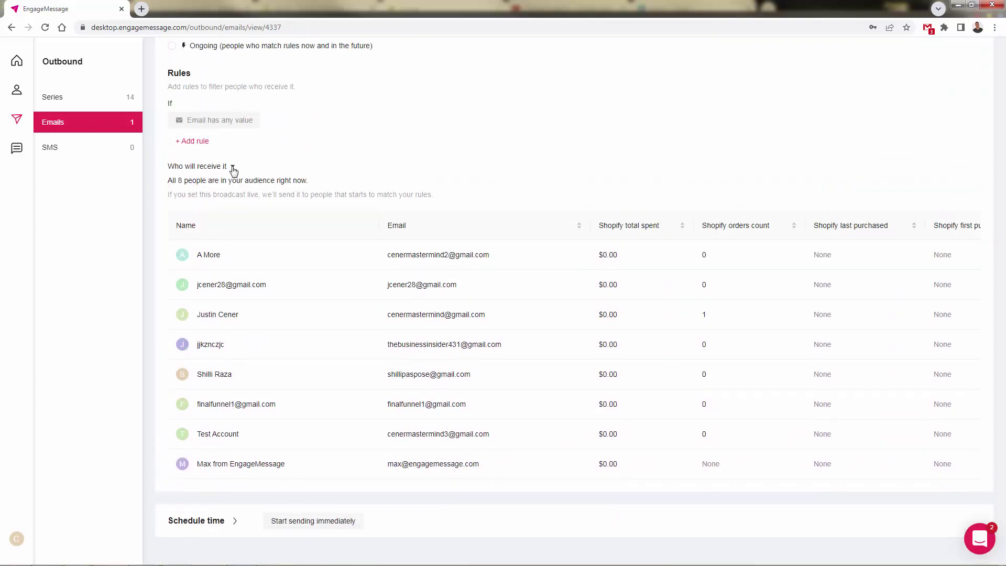
pyautogui.click(233, 168)
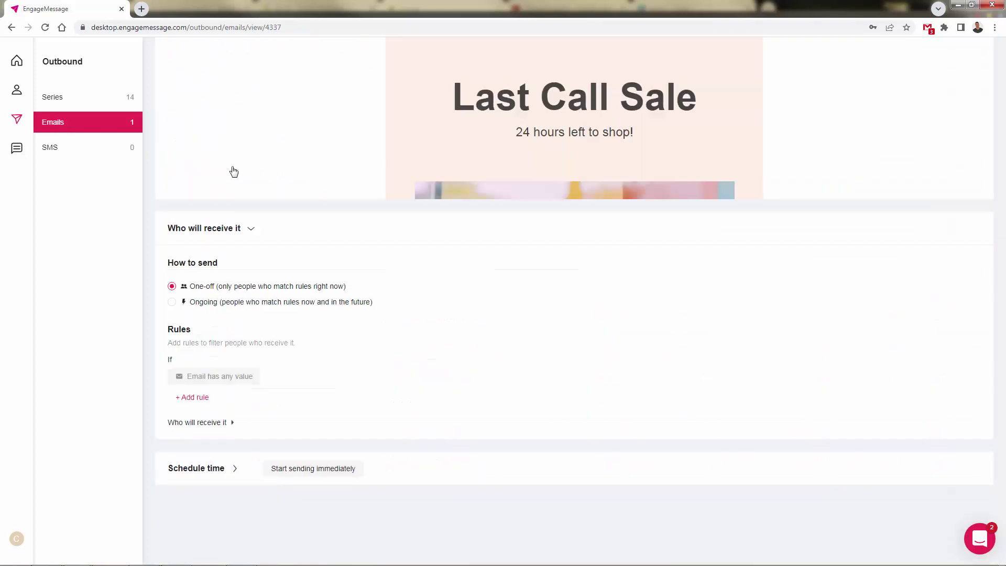
pyautogui.click(232, 422)
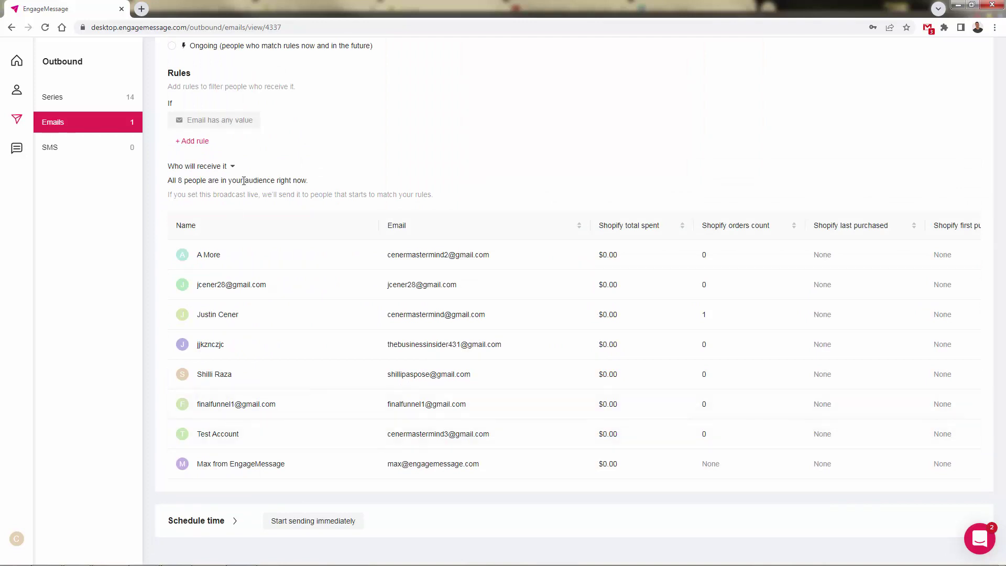
pyautogui.click(231, 166)
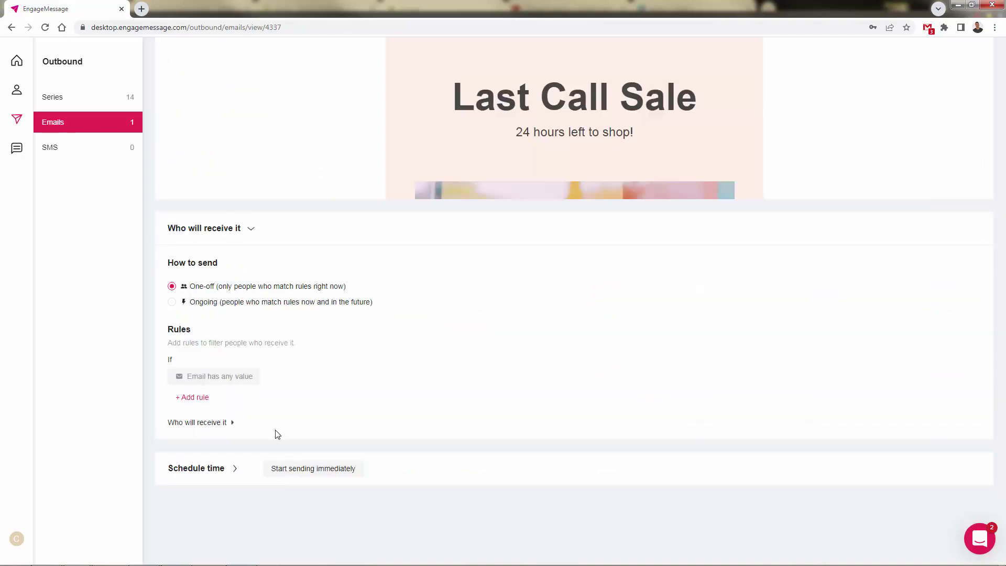
# Keep Schedule time on Immediately and save and close the email draft.
pyautogui.click(285, 475)
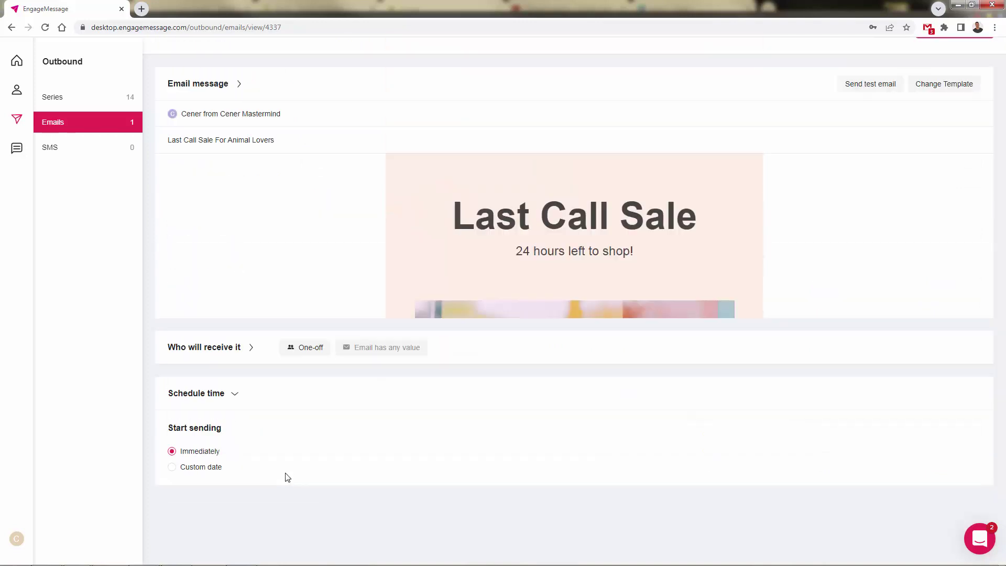
pyautogui.click(218, 468)
pyautogui.click(193, 455)
pyautogui.scroll(1, 690, 356)
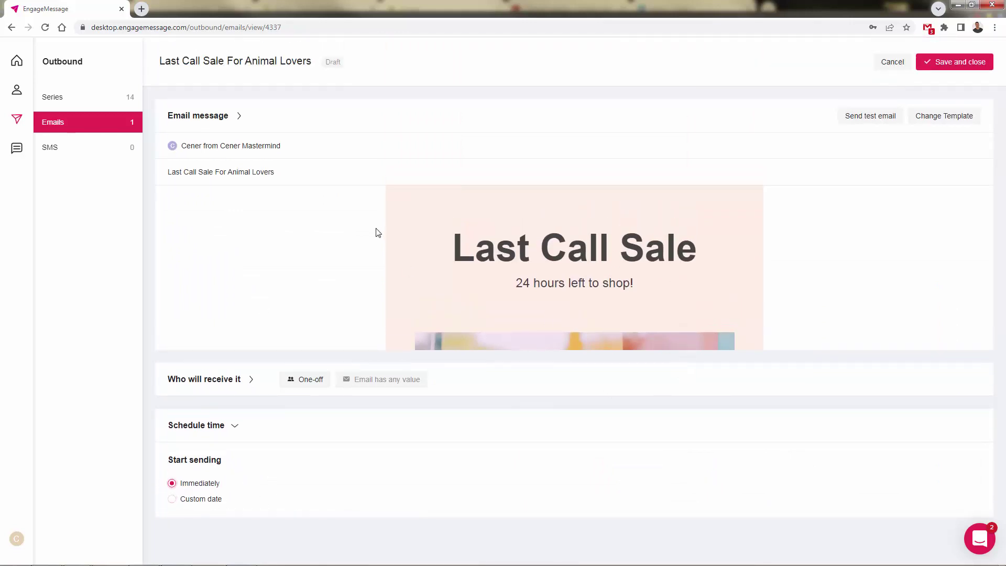
pyautogui.click(934, 62)
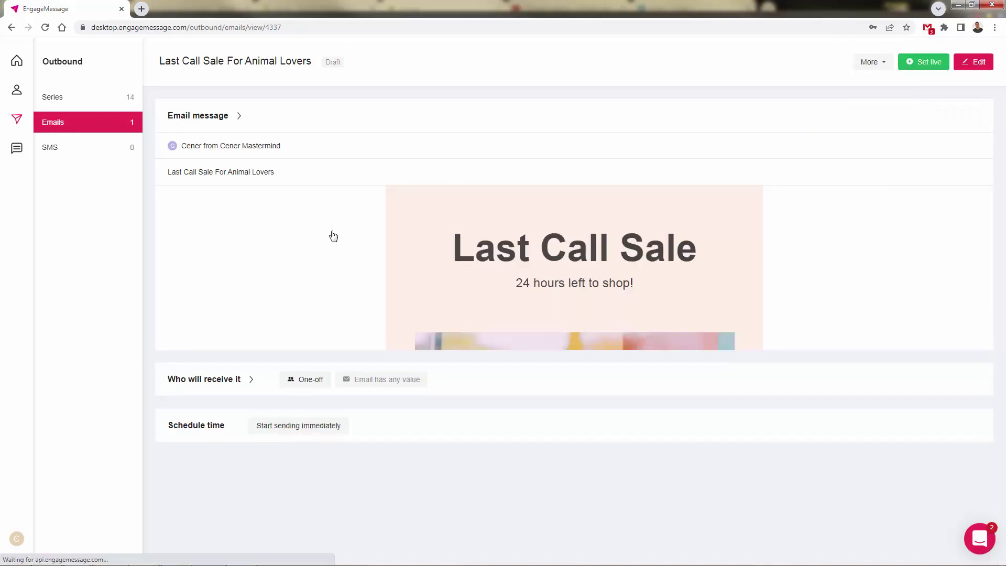
# Create a new SMS campaign titled 'Sample SMS Title'.
pyautogui.click(99, 147)
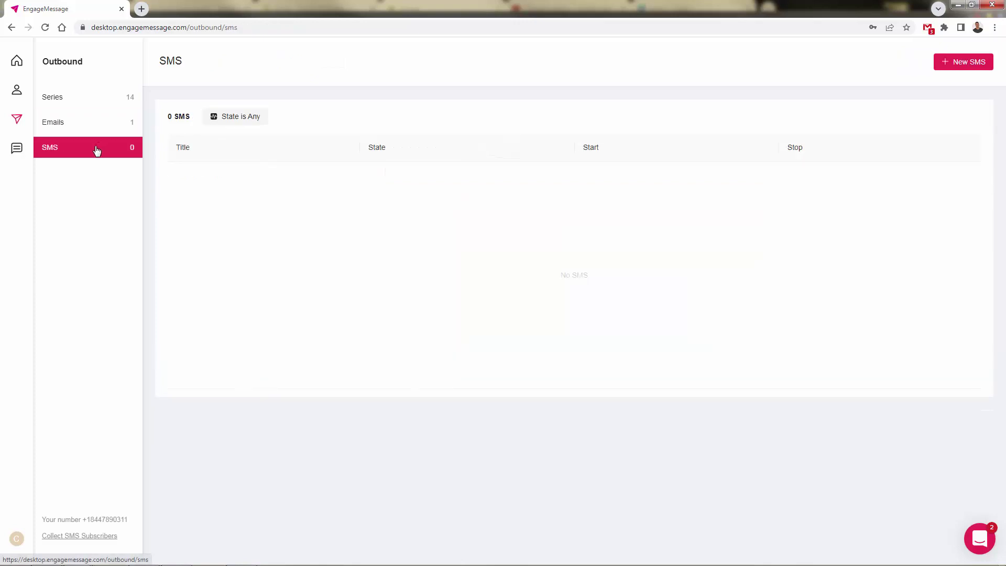
pyautogui.click(980, 63)
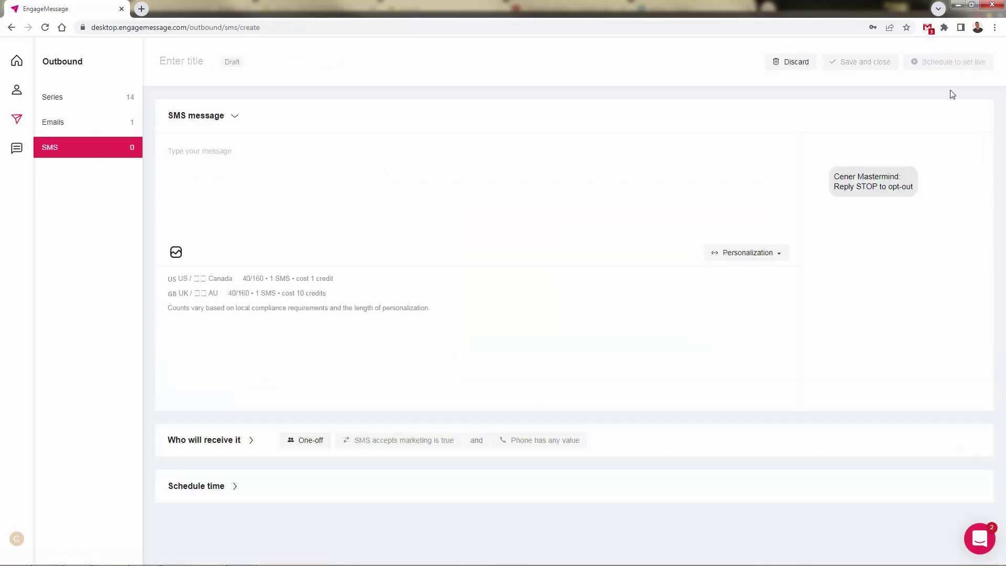
pyautogui.click(194, 57)
pyautogui.write('Sample SMS Title')
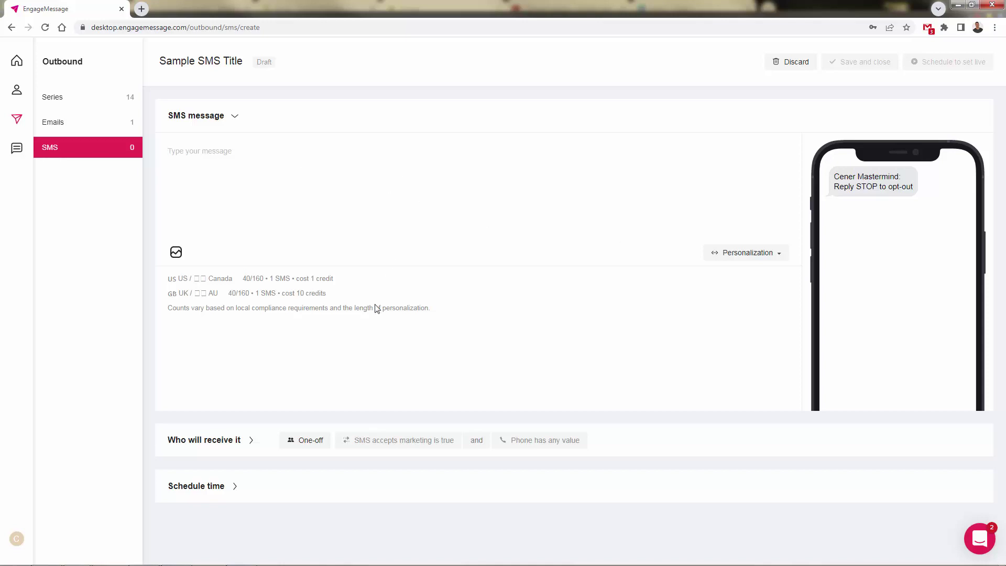
# Review the SMS recipients and draft trial text with First name and Last name fields.
pyautogui.click(250, 452)
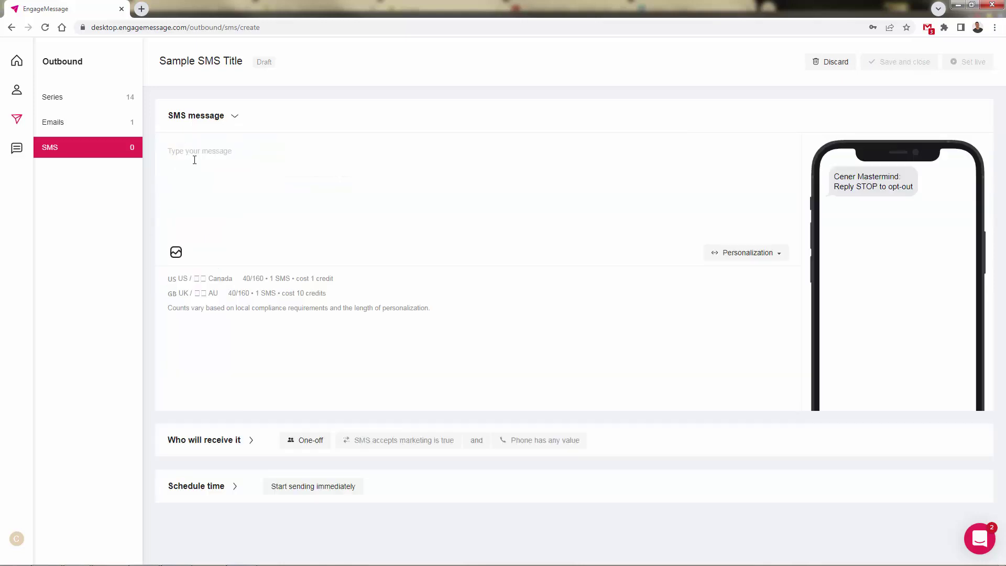
pyautogui.write('We can add')
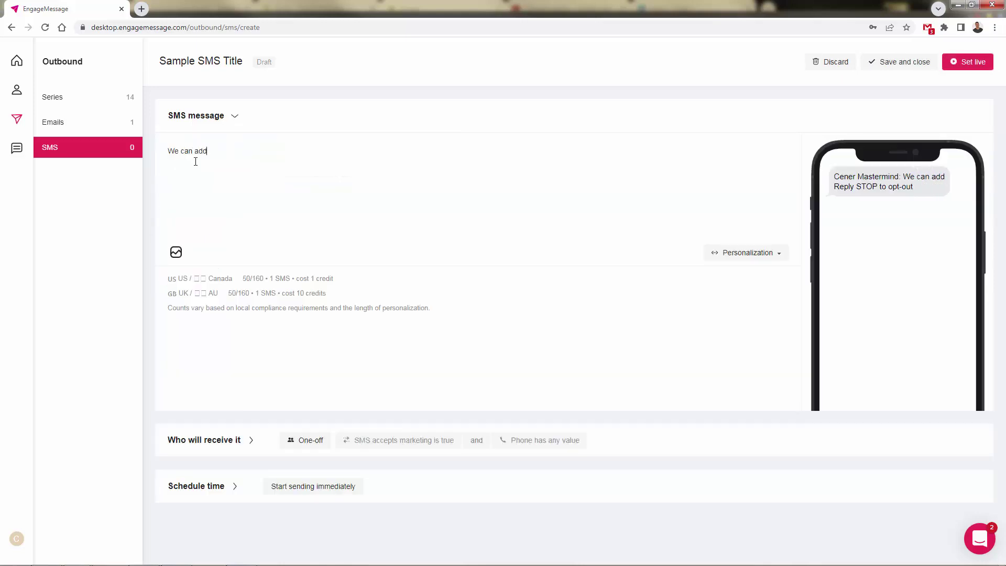
pyautogui.write(' whatever text we want')
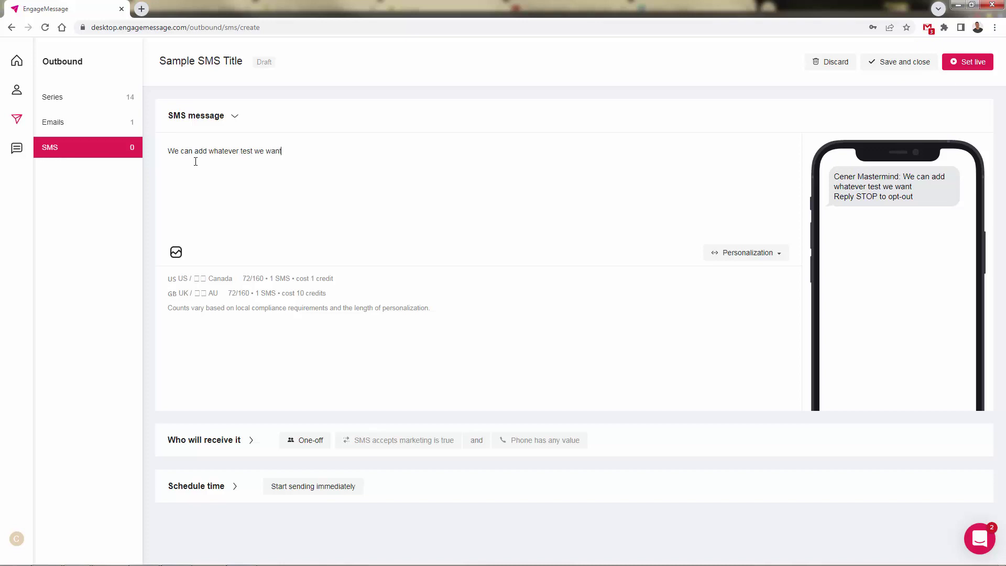
pyautogui.press('BackSpace')
pyautogui.press('BackSpace')
pyautogui.press('BackSpace')
pyautogui.press('BackSpace')
pyautogui.press('BackSpace')
pyautogui.press('BackSpace')
pyautogui.press('BackSpace')
pyautogui.press('BackSpace')
pyautogui.press('BackSpace')
pyautogui.press('BackSpace')
pyautogui.press('BackSpace')
pyautogui.press('BackSpace')
pyautogui.write('text want')
pyautogui.click(738, 252)
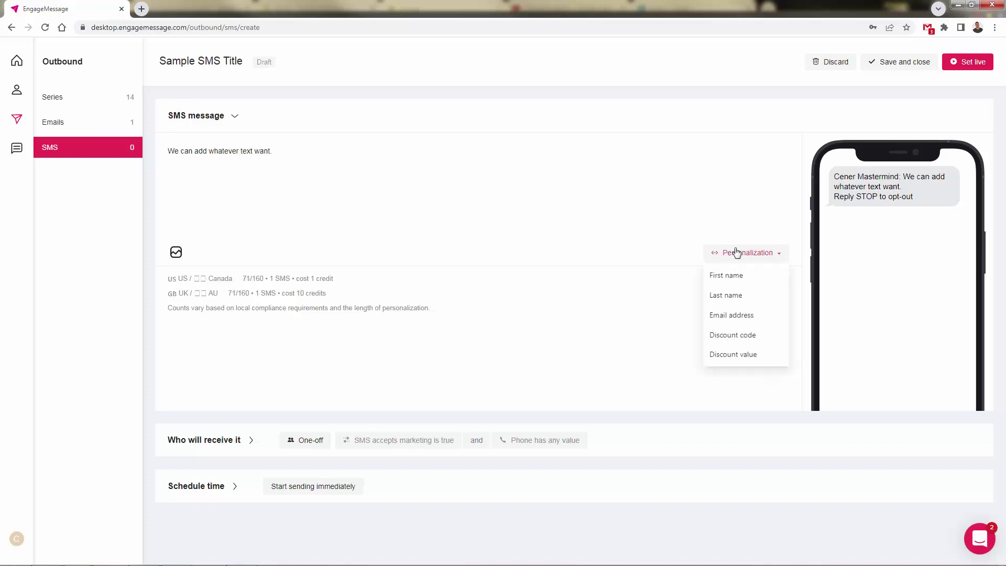
pyautogui.click(728, 285)
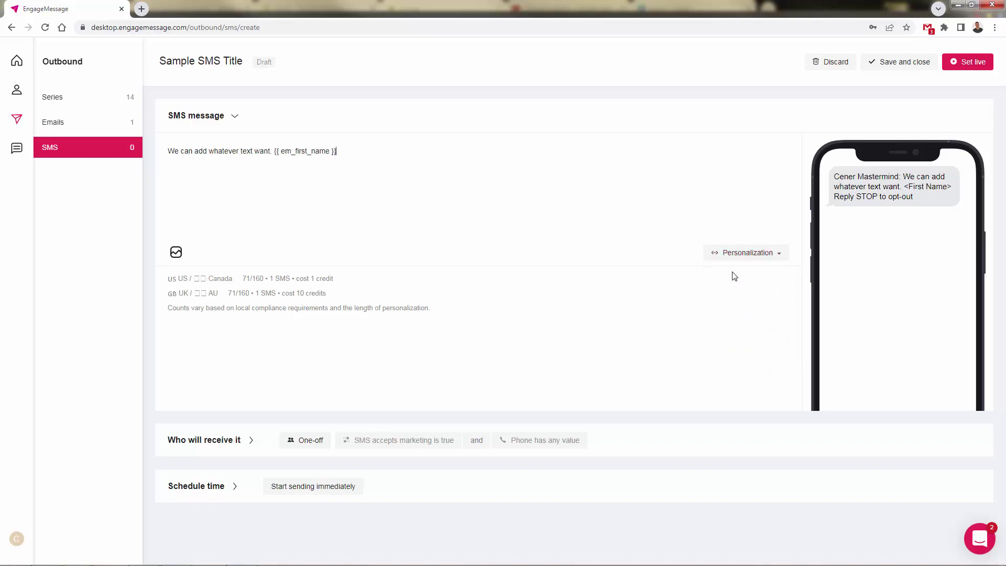
pyautogui.click(743, 254)
pyautogui.click(732, 296)
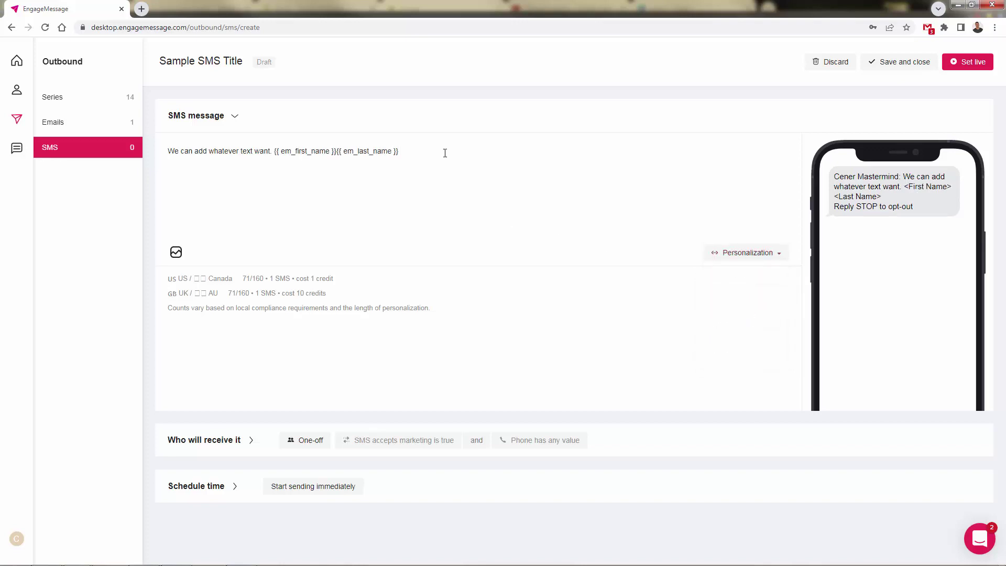
# Rewrite the message as 'Hey there' + First name, announcing the flash sale and coupon code.
pyautogui.tripleClick(273, 153)
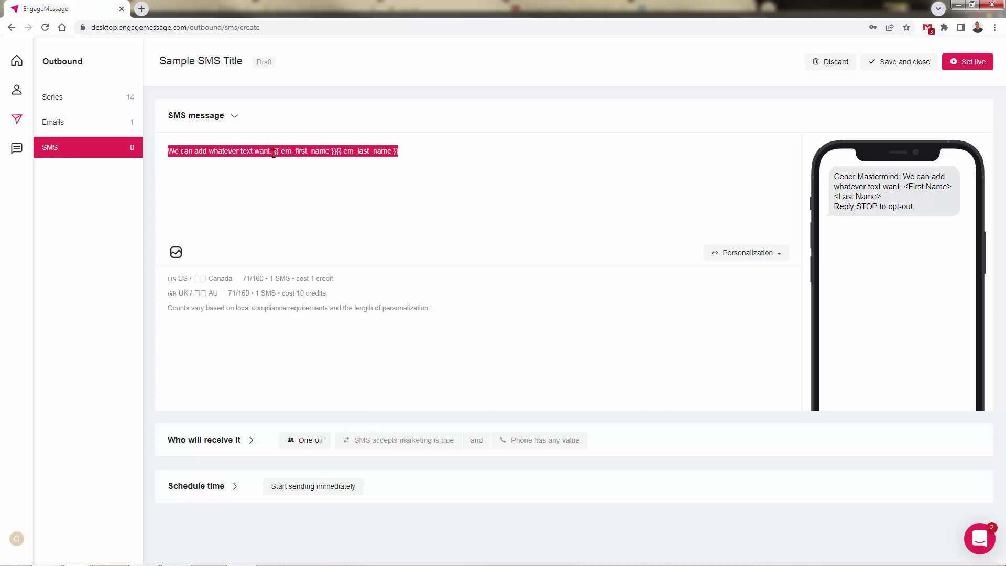
pyautogui.write('Hey there')
pyautogui.click(741, 253)
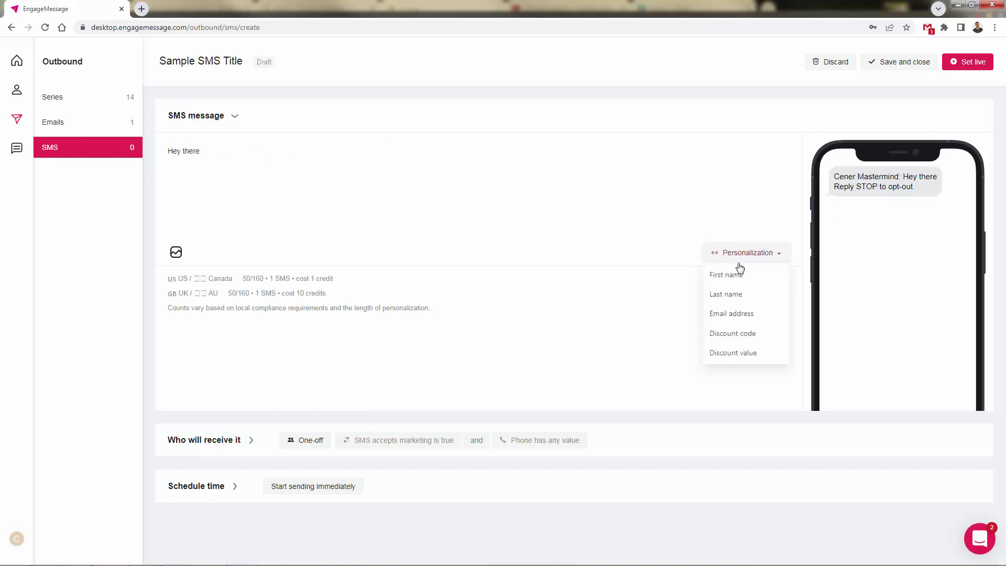
pyautogui.click(732, 276)
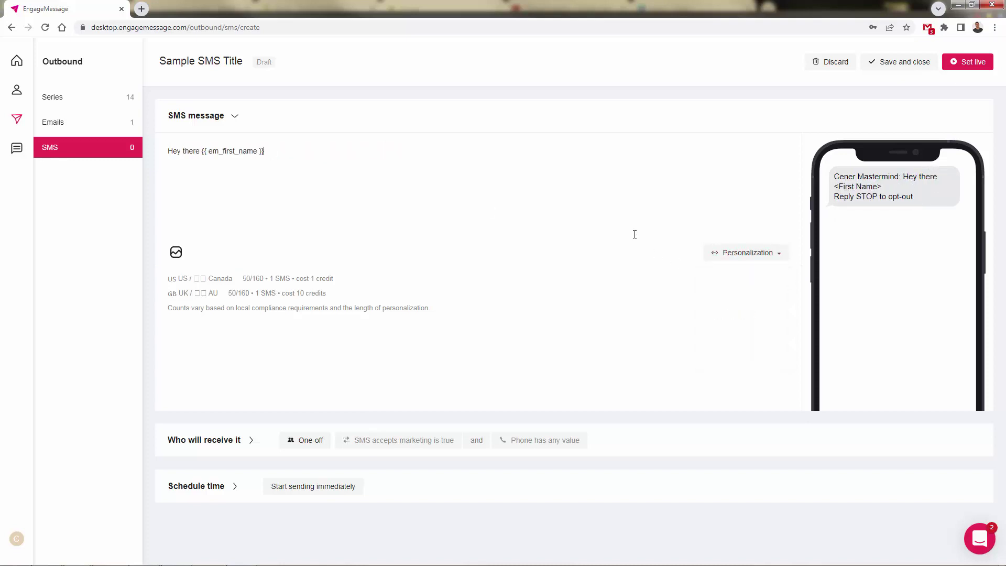
pyautogui.write('check out our fas')
pyautogui.press('BackSpace')
pyautogui.press('BackSpace')
pyautogui.write('lash sale going')
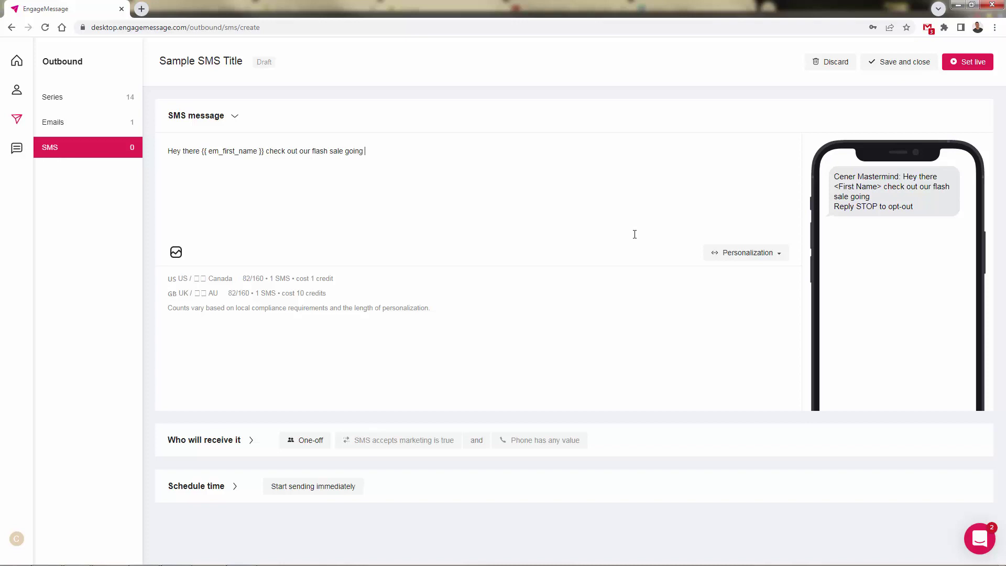
pyautogui.write(' on. USe this coupon code')
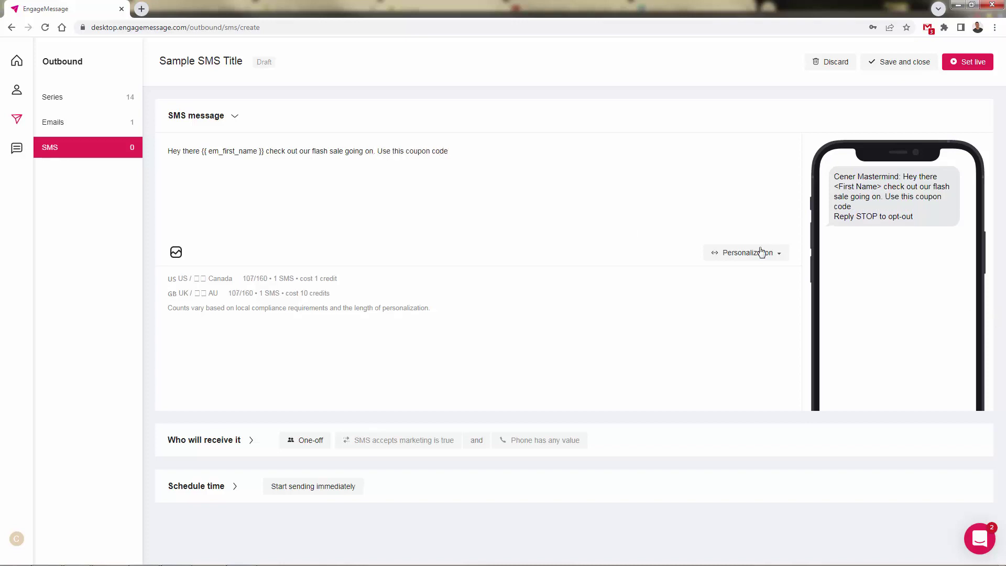
# Insert the Discount code personalization field and save and close the SMS draft.
pyautogui.click(761, 252)
pyautogui.click(733, 335)
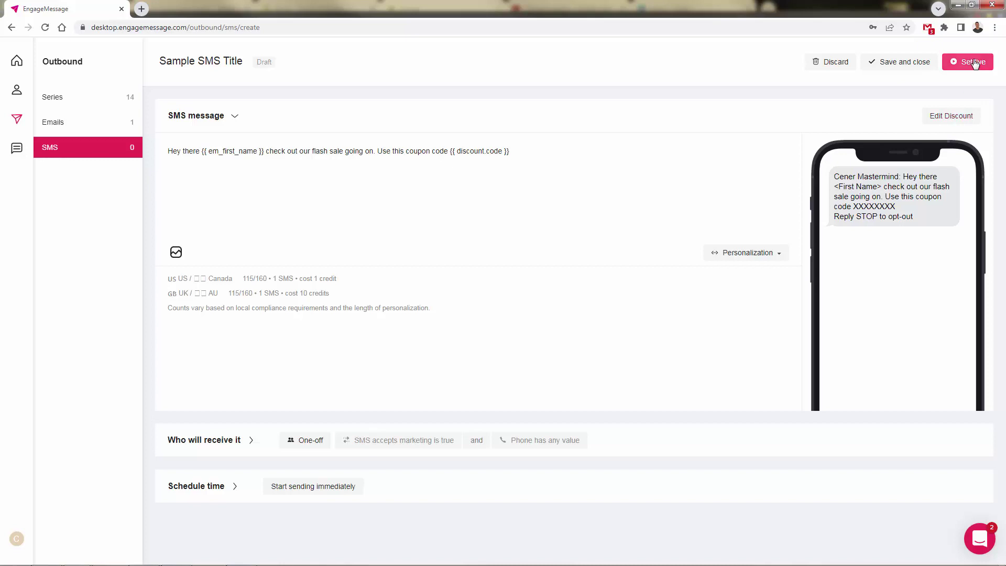
pyautogui.click(876, 63)
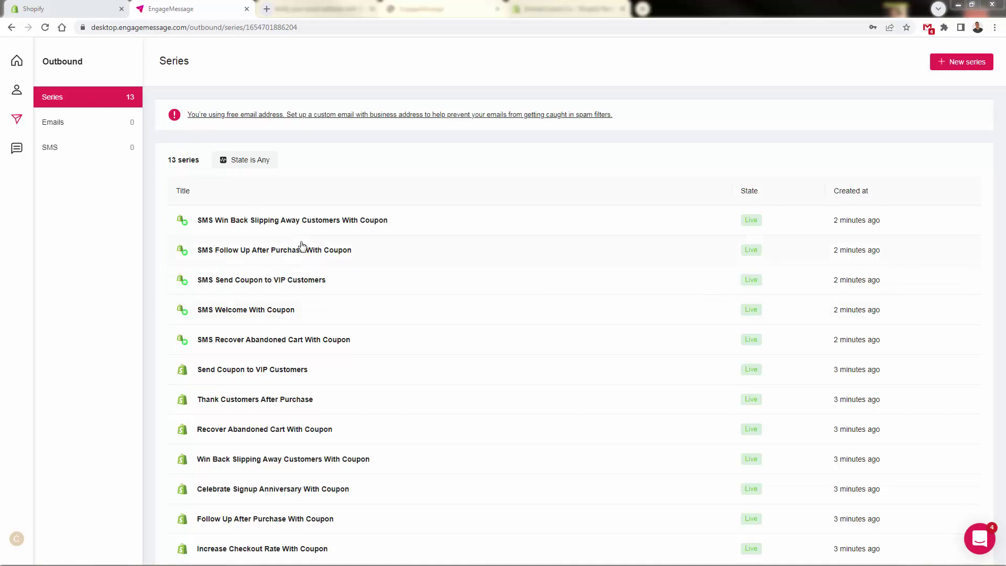
# Return to the Home dashboard, where every revenue channel reads $0.
pyautogui.click(17, 61)
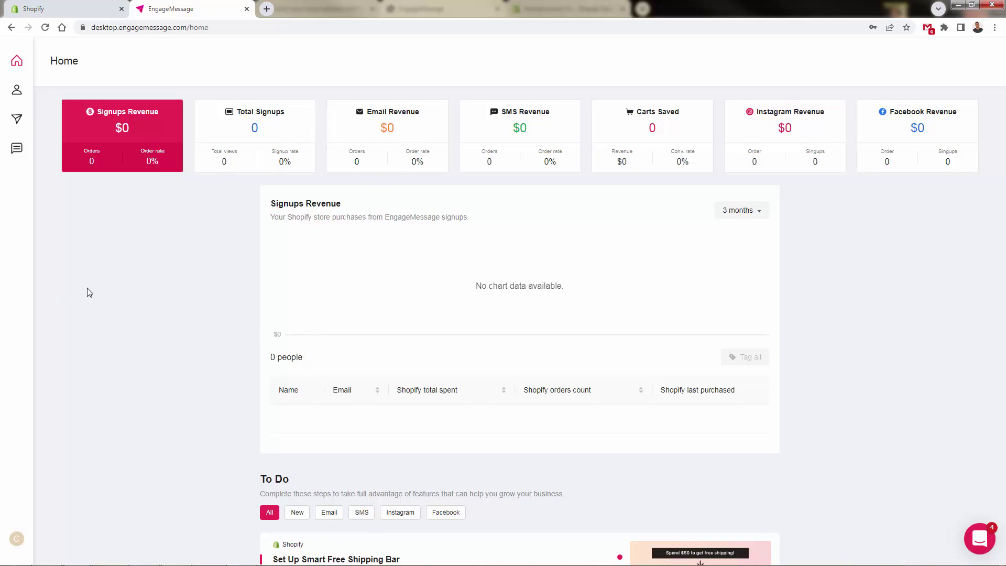
# Open the Outbound Series list and preview the SMS Win Back Slipping Away series.
pyautogui.scroll(-3, 89, 292)
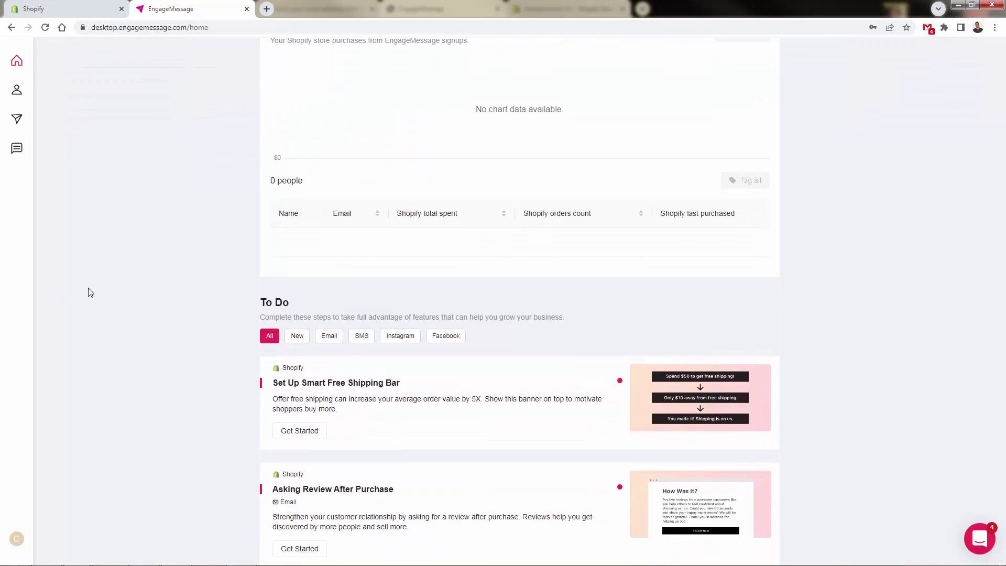
pyautogui.scroll(-4, 90, 292)
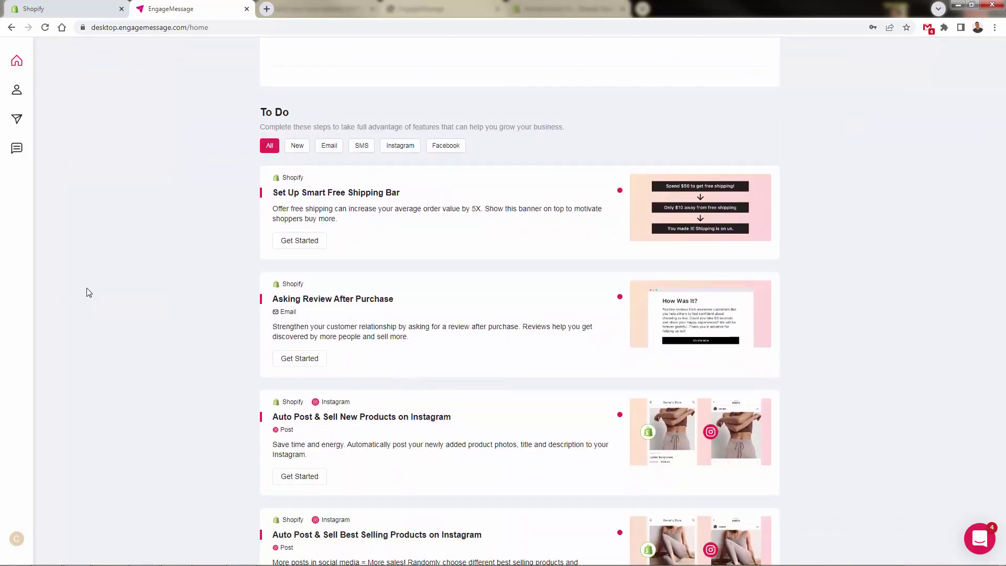
pyautogui.scroll(-1, 87, 291)
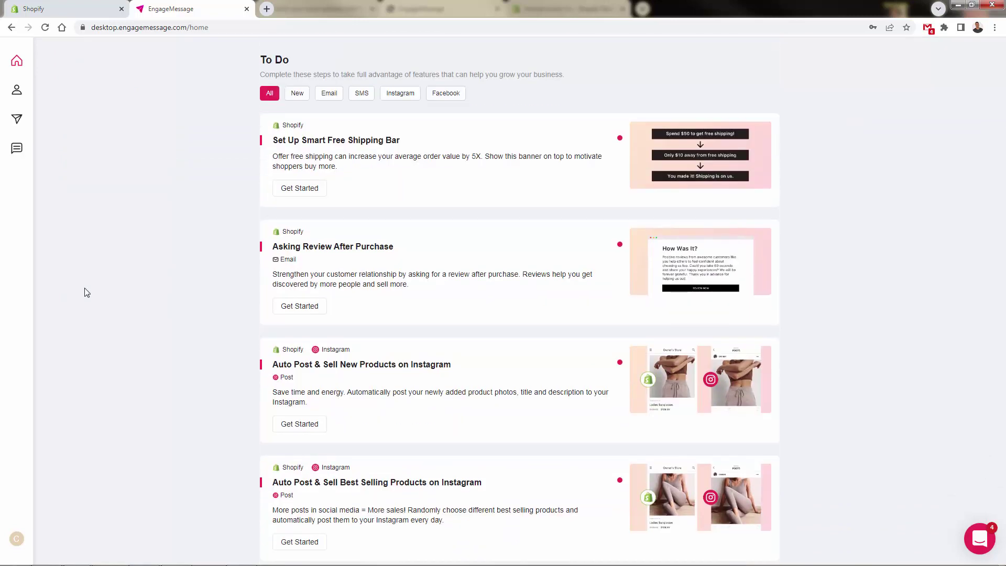
pyautogui.click(18, 120)
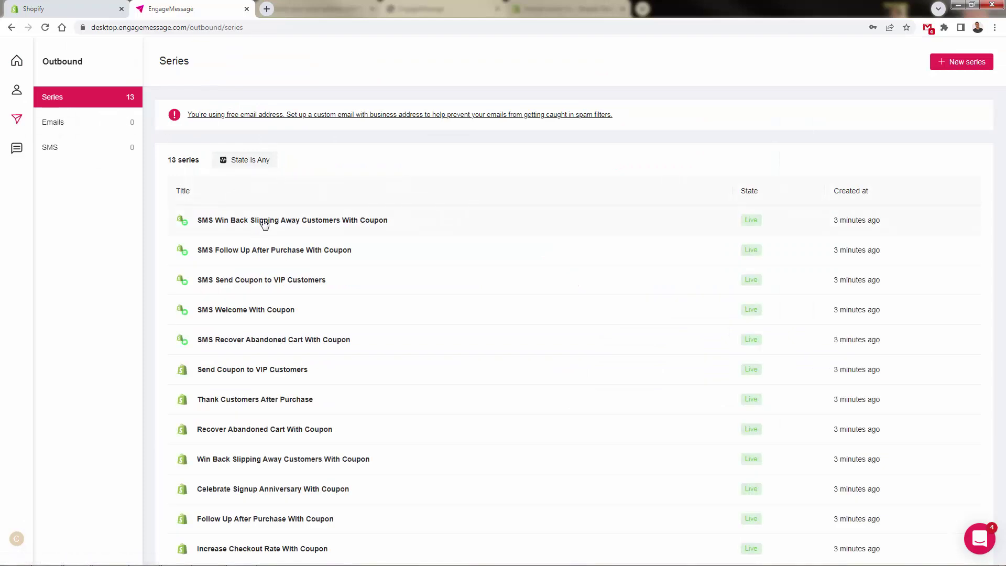
pyautogui.click(263, 224)
pyautogui.scroll(-1, 361, 198)
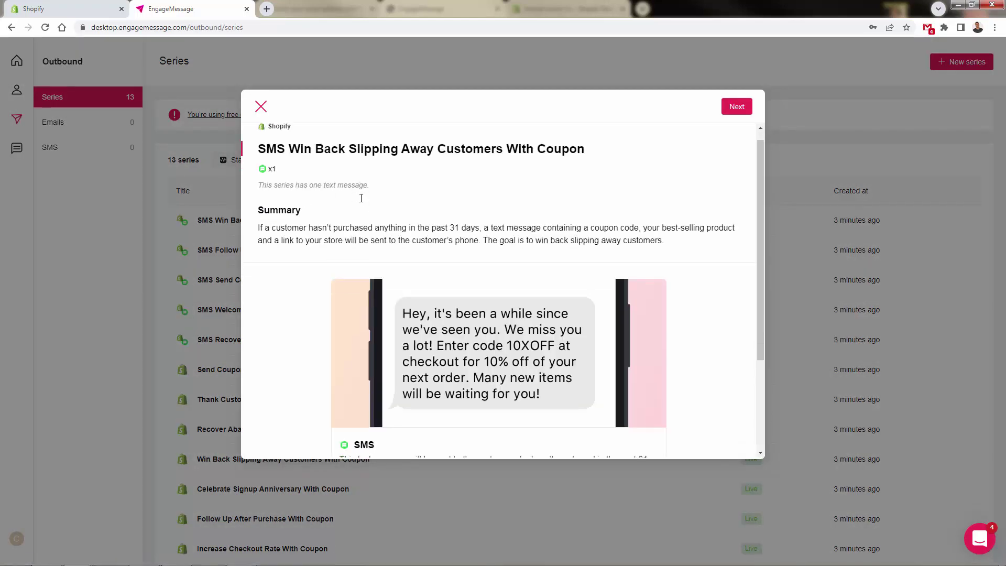
pyautogui.scroll(-3, 361, 198)
pyautogui.scroll(3, 361, 198)
# Open the full SMS Win Back flow and check its exit rules settings.
pyautogui.click(734, 107)
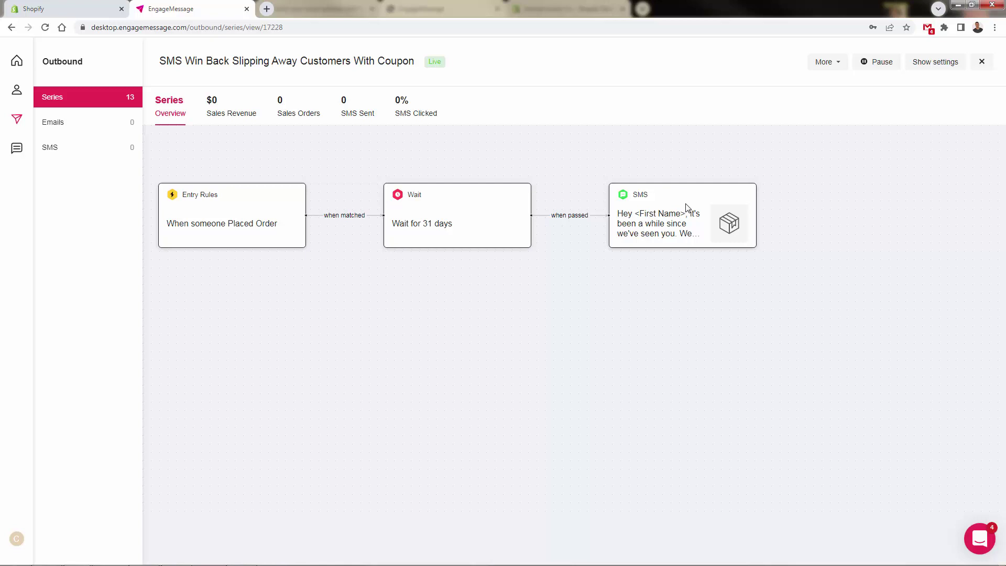
pyautogui.click(943, 65)
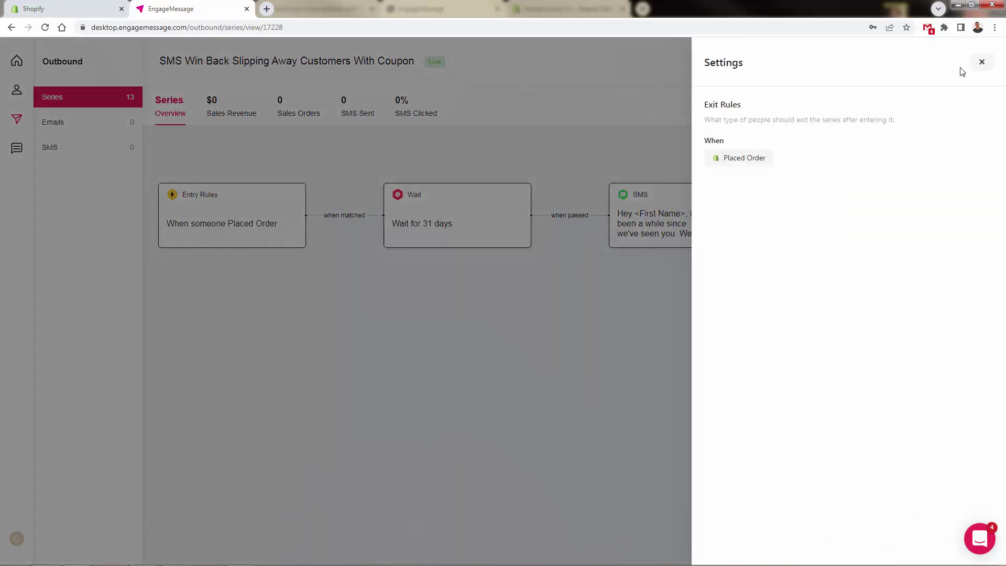
pyautogui.click(982, 62)
pyautogui.click(982, 64)
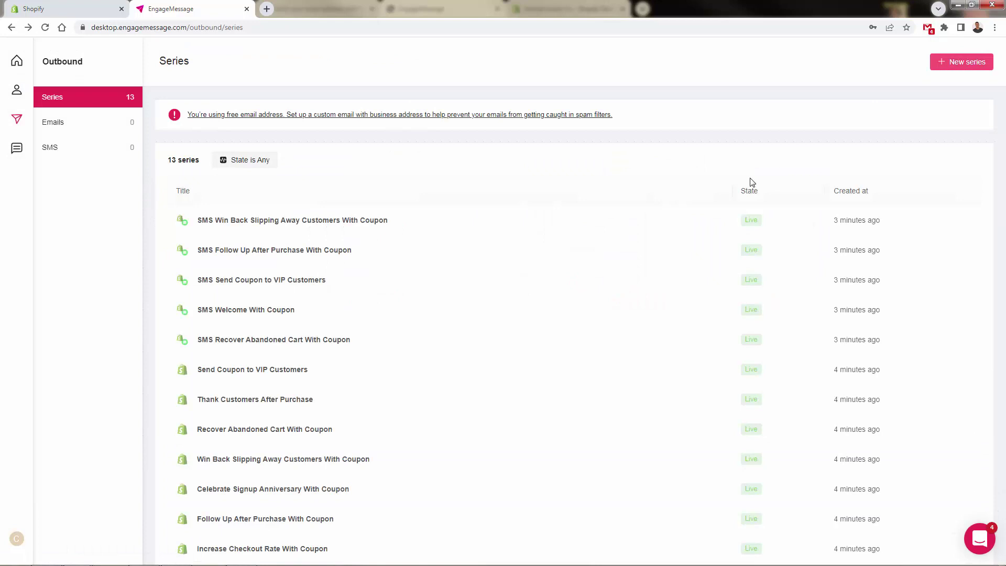
# Open the Recover Abandoned Cart With Coupon series flow, then return to Home.
pyautogui.click(243, 430)
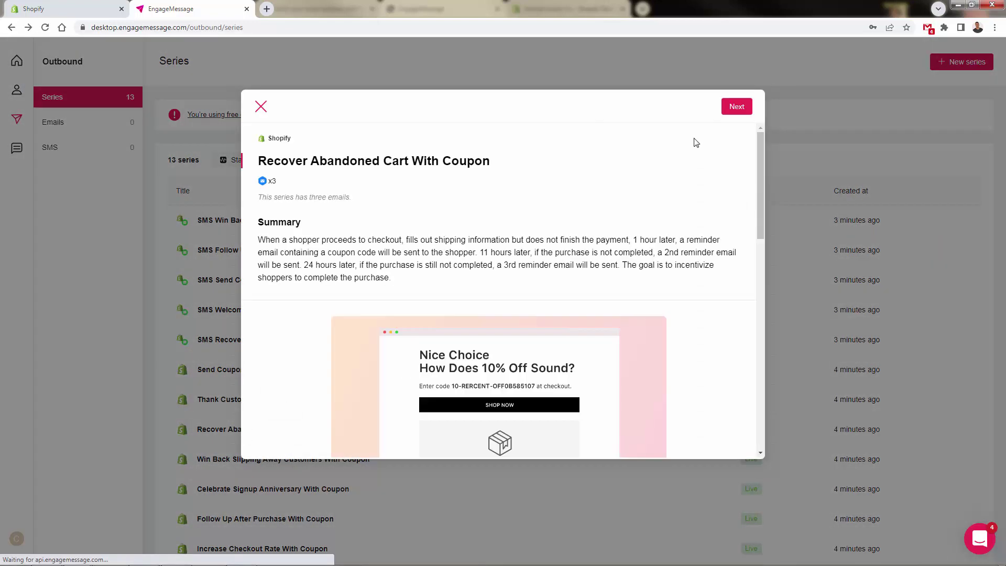
pyautogui.click(744, 110)
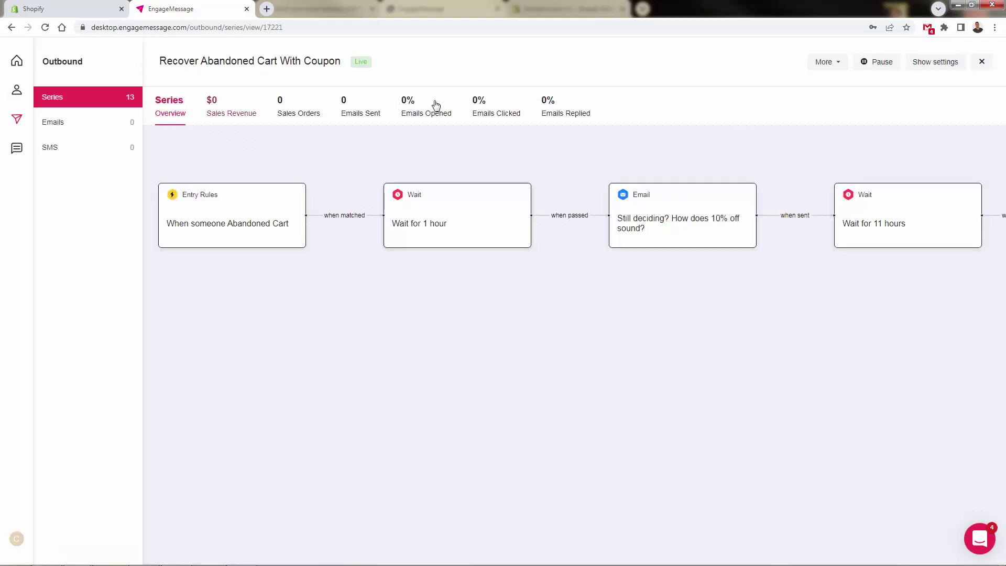
pyautogui.click(19, 62)
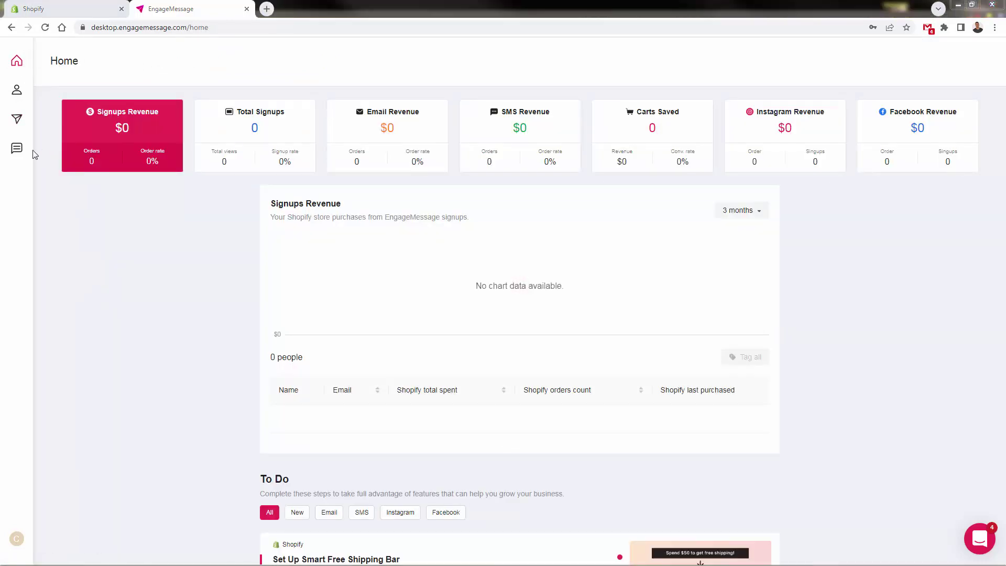
# Open the Inbox and look through the welcome conversation's Related contact fields.
pyautogui.click(17, 149)
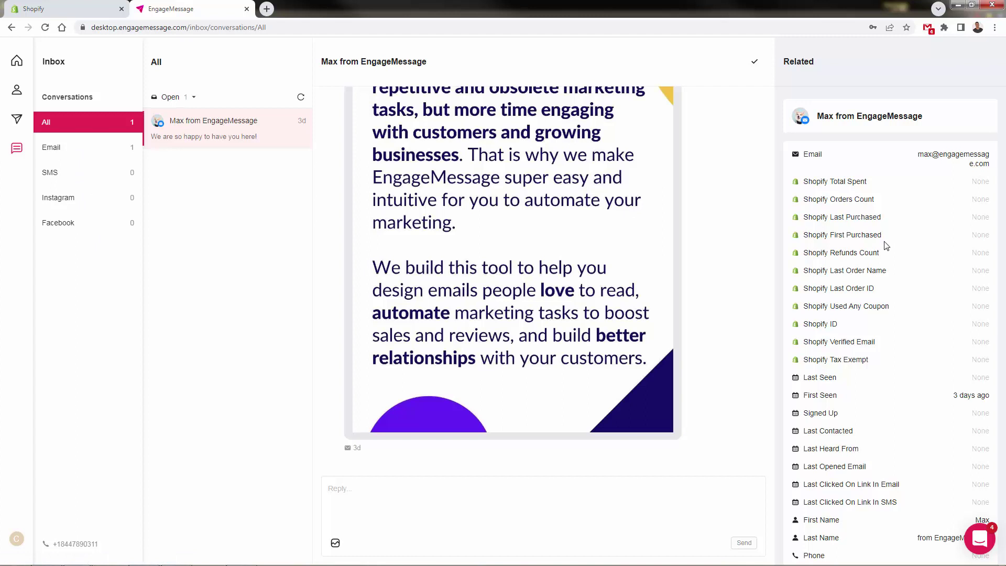
pyautogui.scroll(-3, 876, 209)
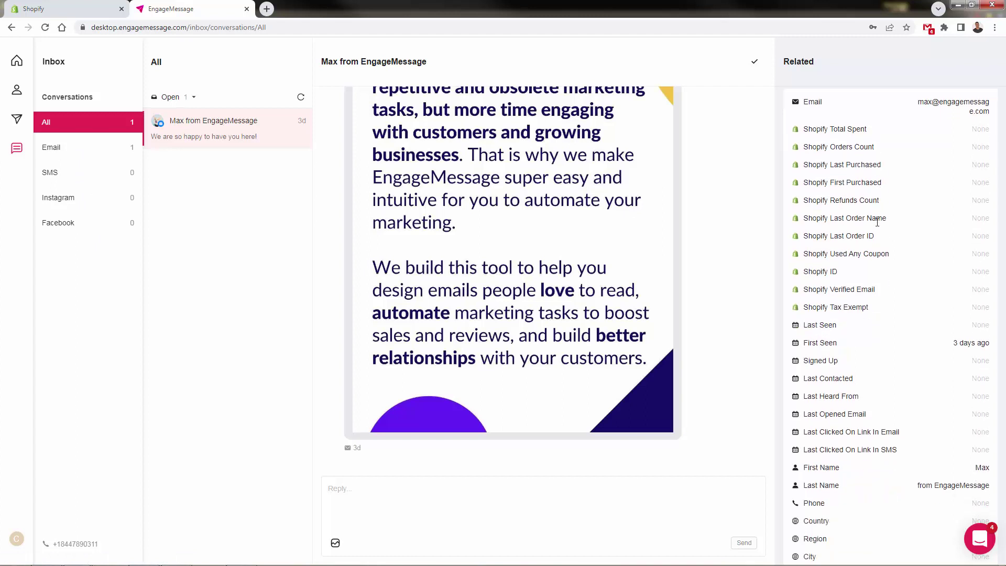
pyautogui.scroll(3, 882, 262)
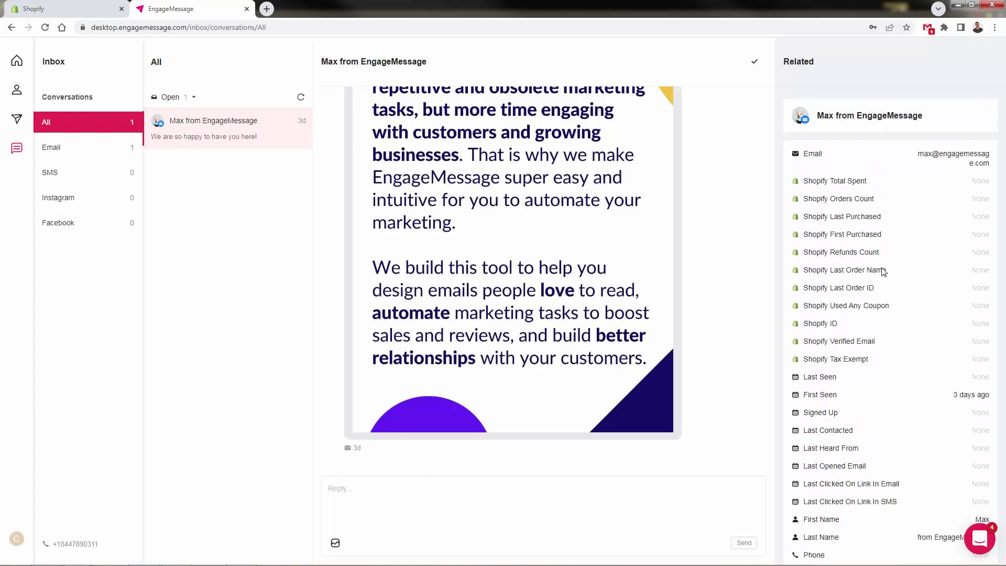
pyautogui.doubleClick(825, 181)
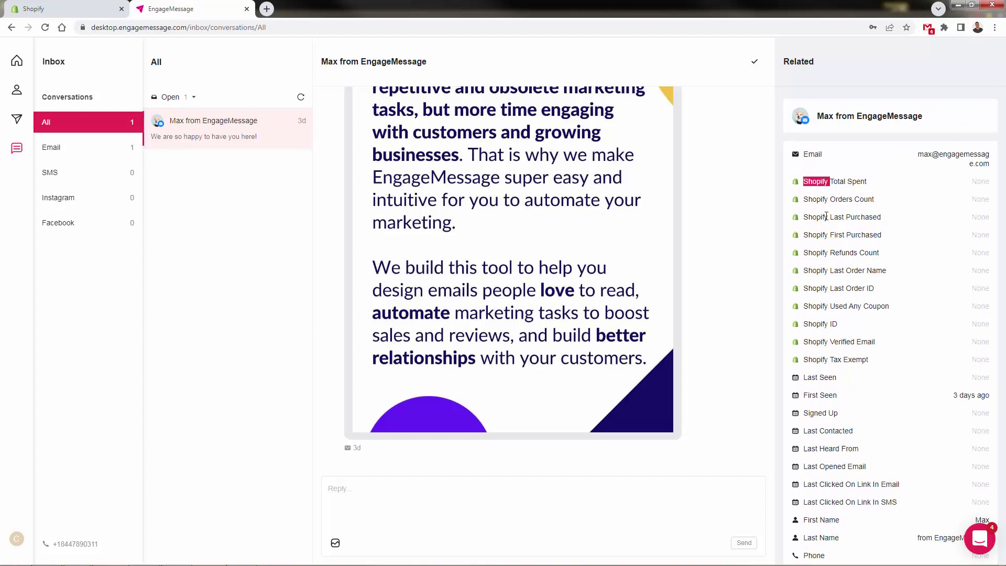
pyautogui.click(826, 216)
pyautogui.scroll(-2, 832, 270)
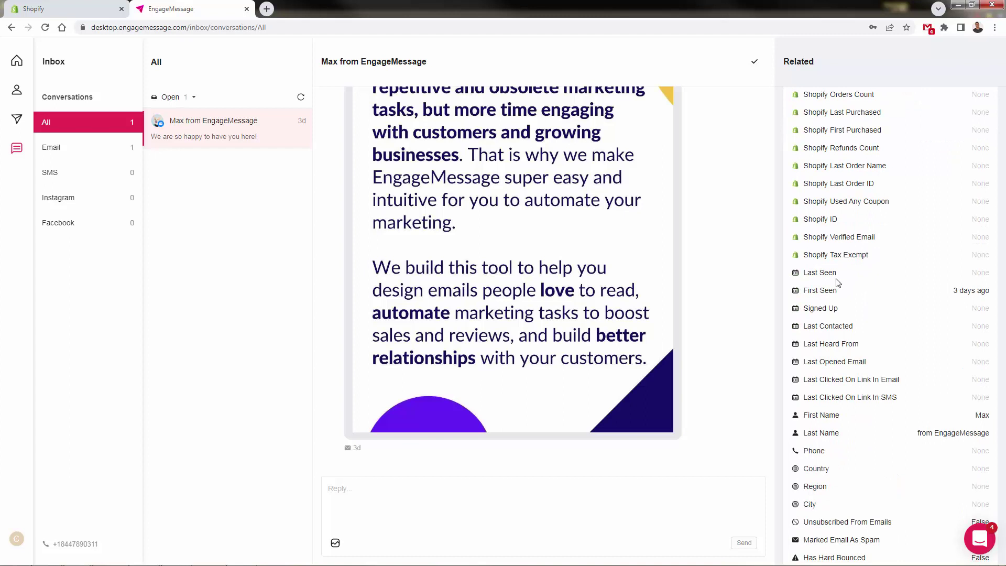
pyautogui.scroll(2, 805, 257)
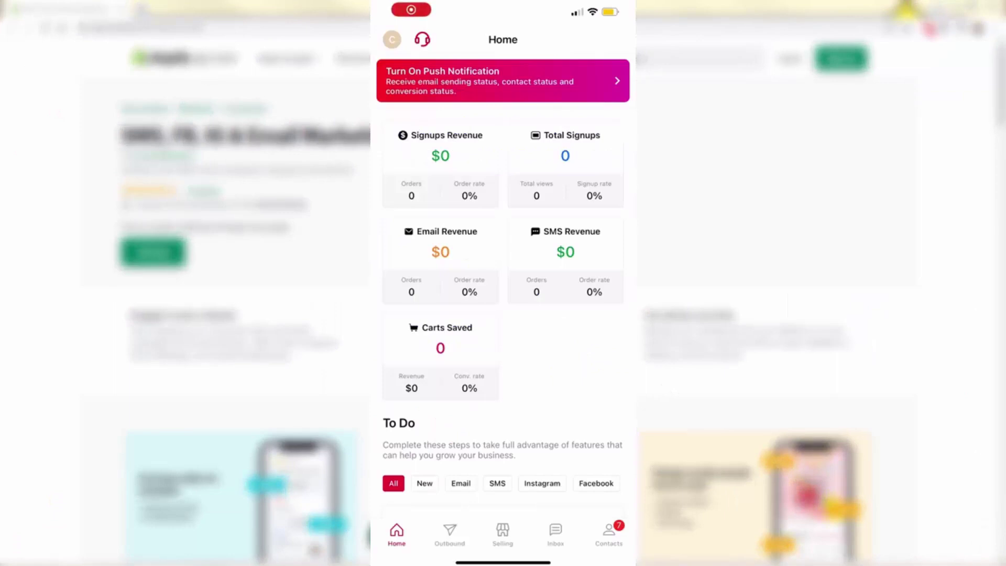
# In the iOS app, open the Outbound series list and review the SMS Win Back series.
pyautogui.scroll(-5, 503, 283)
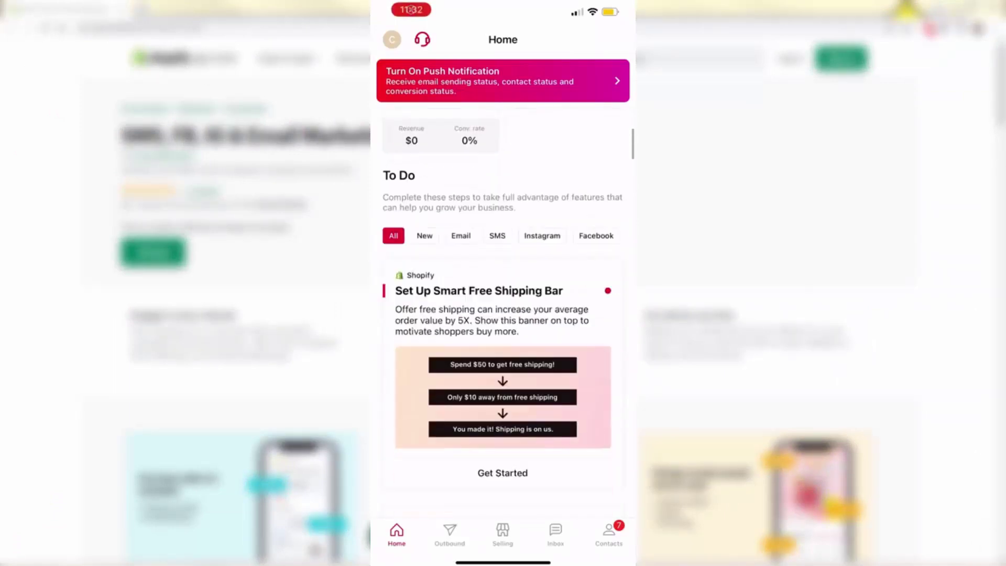
pyautogui.scroll(6, 503, 283)
pyautogui.scroll(-5, 503, 315)
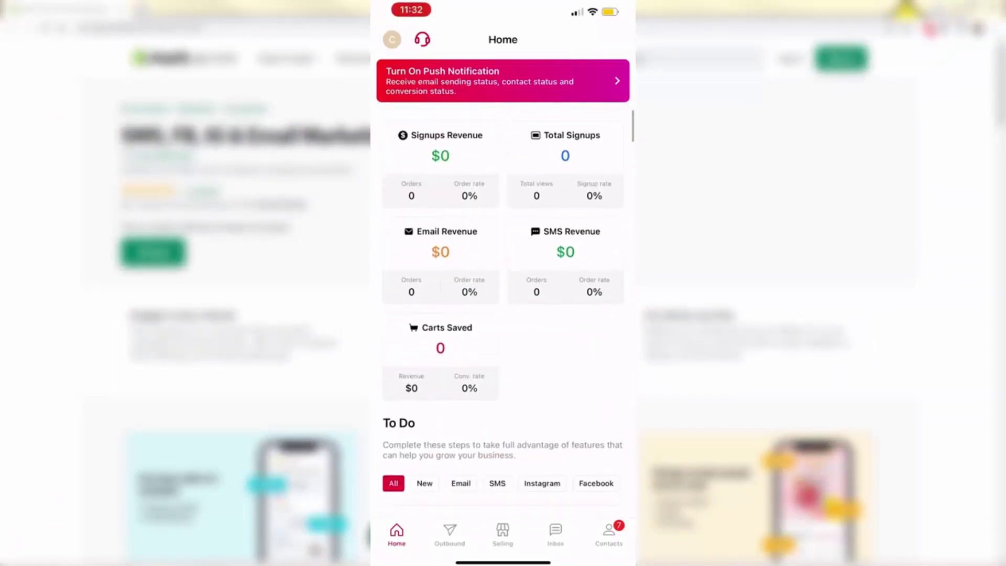
pyautogui.scroll(-10, 503, 315)
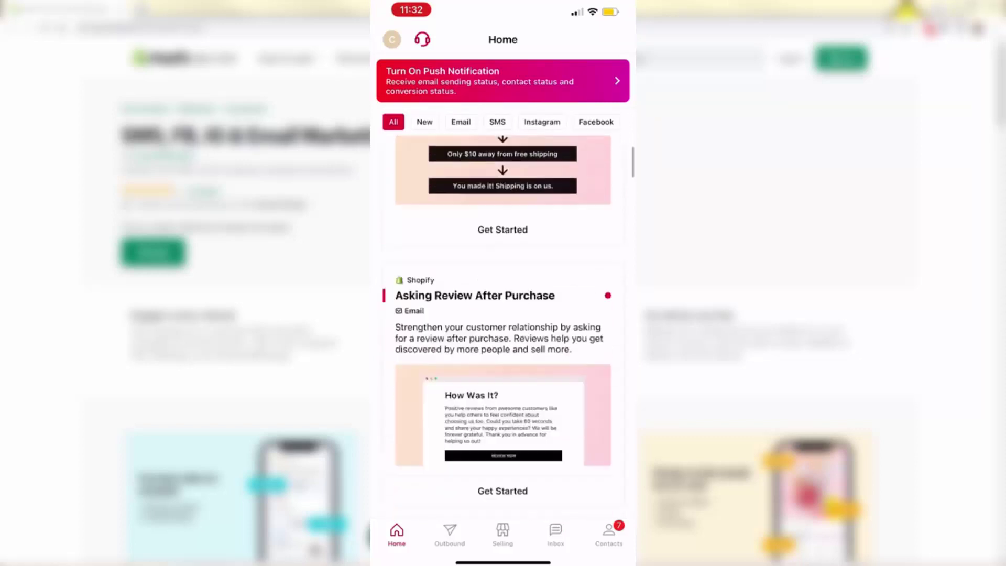
pyautogui.scroll(5, 503, 314)
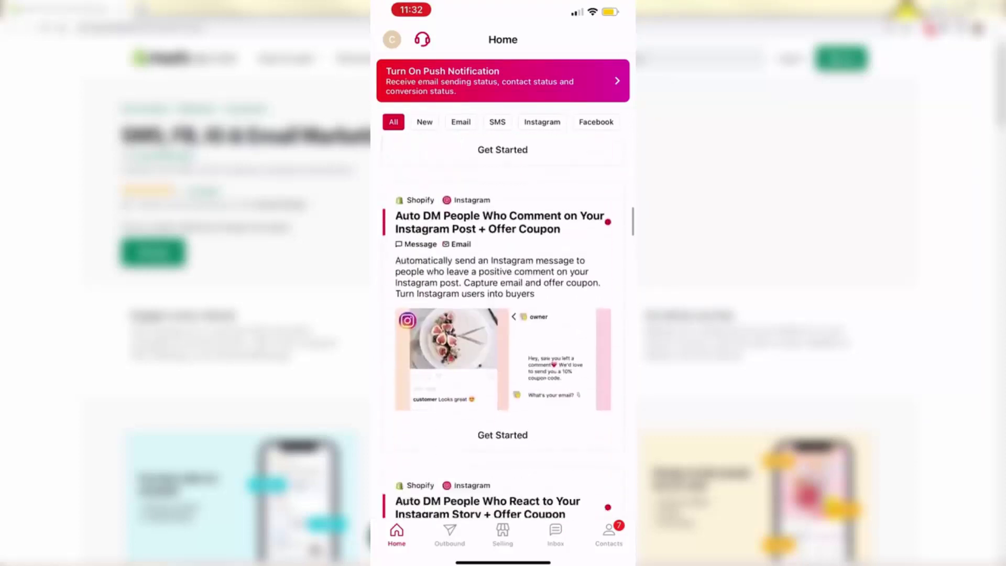
pyautogui.scroll(-5, 503, 314)
pyautogui.scroll(10, 503, 314)
pyautogui.scroll(3, 503, 315)
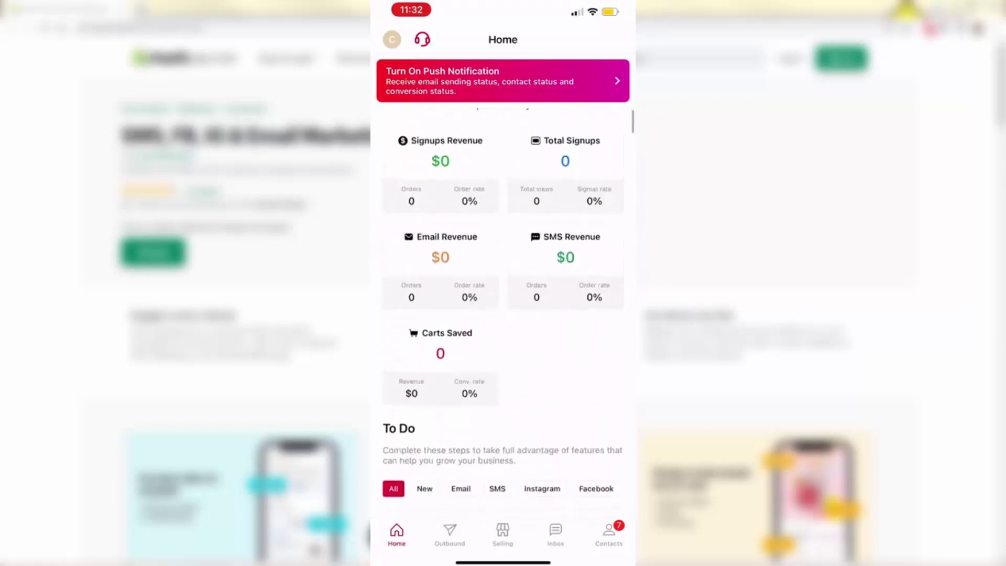
pyautogui.click(449, 534)
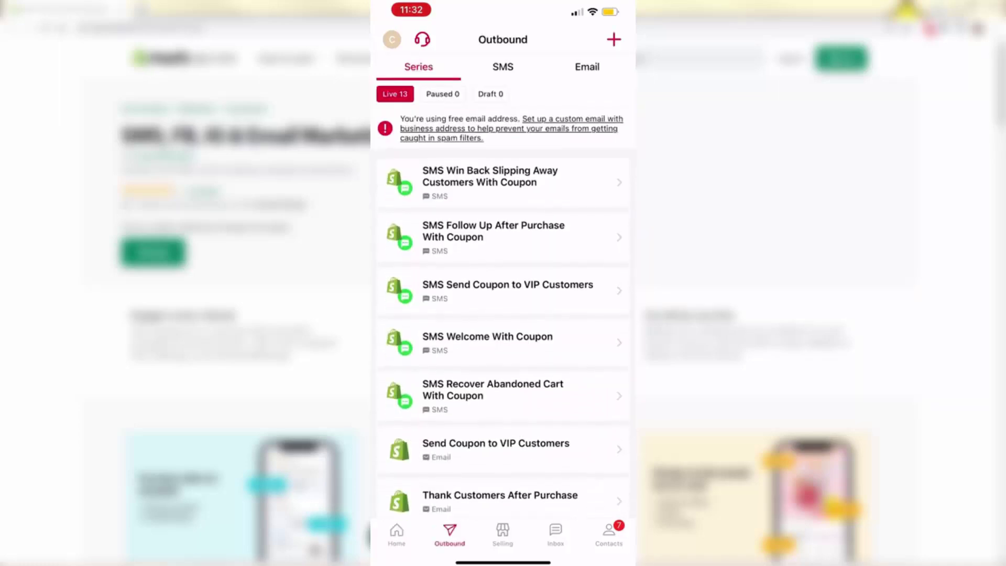
pyautogui.scroll(-5, 503, 314)
pyautogui.scroll(10, 503, 315)
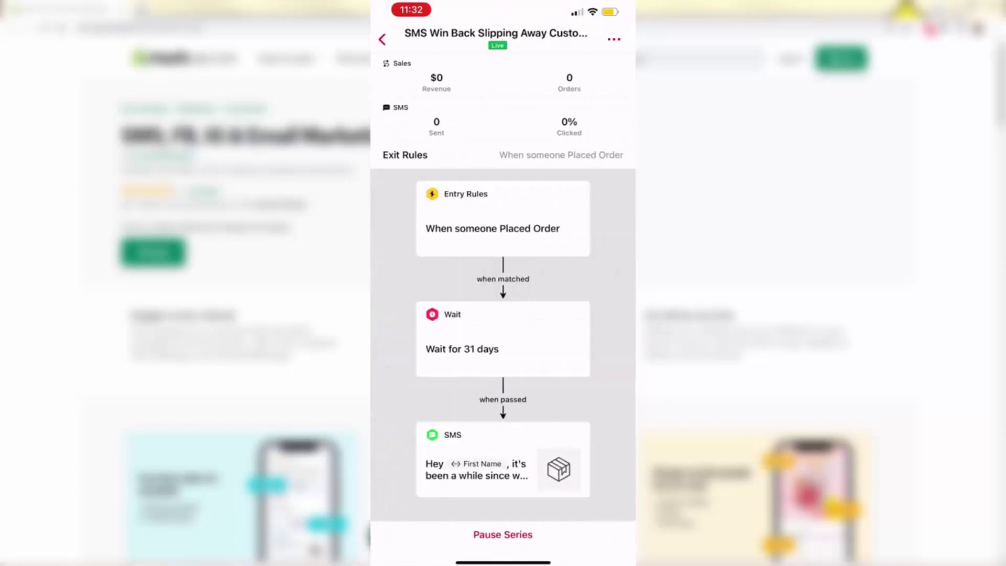
pyautogui.click(382, 40)
# Open Recover Abandoned Cart With Coupon, keep it live instead of pausing, then open support chat.
pyautogui.scroll(-5, 503, 314)
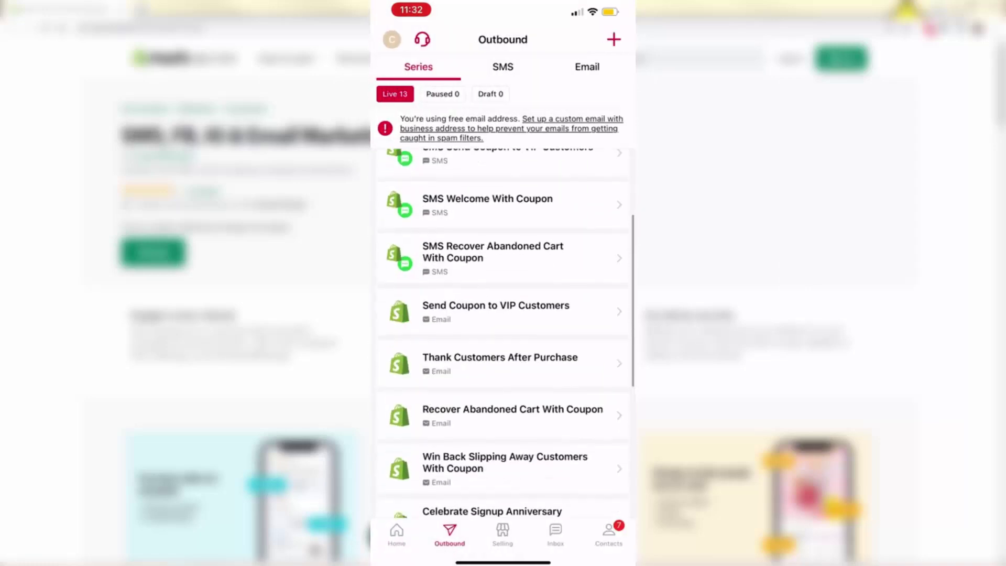
pyautogui.click(503, 338)
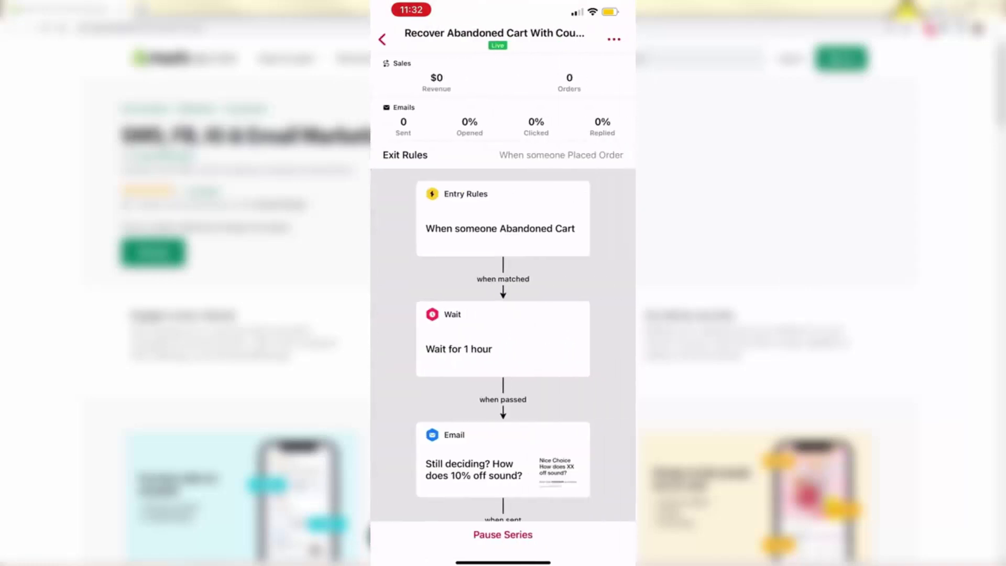
pyautogui.click(503, 534)
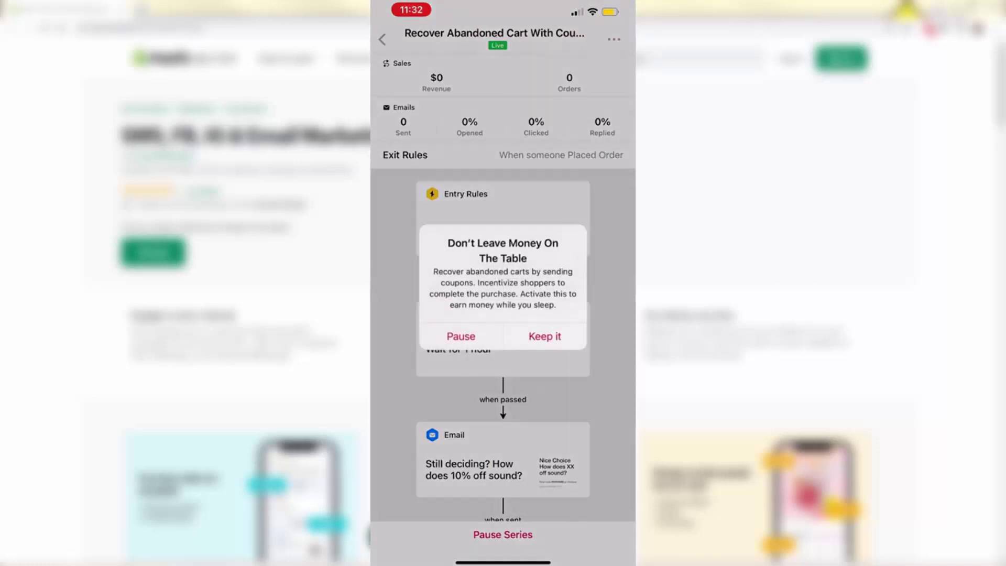
pyautogui.click(544, 336)
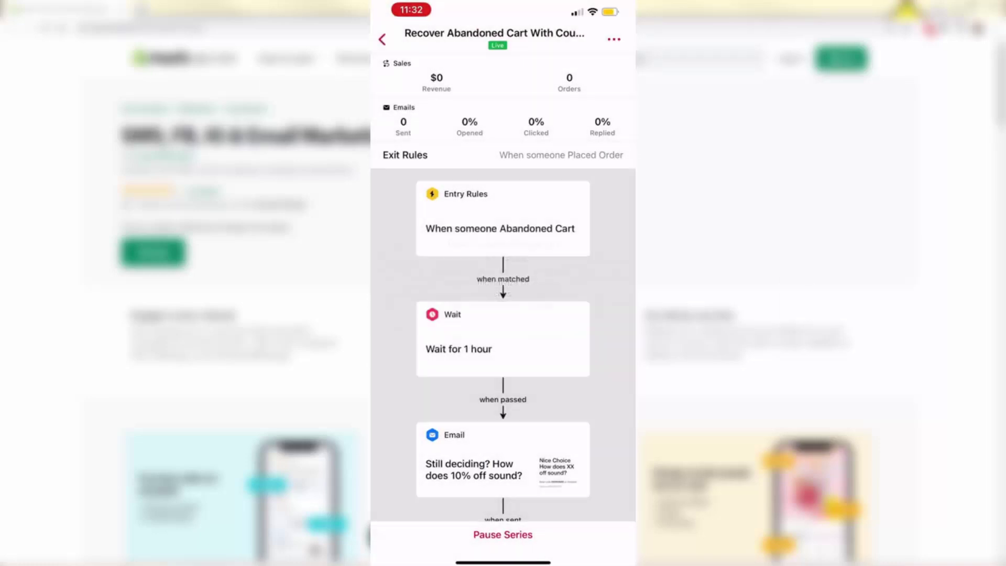
pyautogui.click(382, 40)
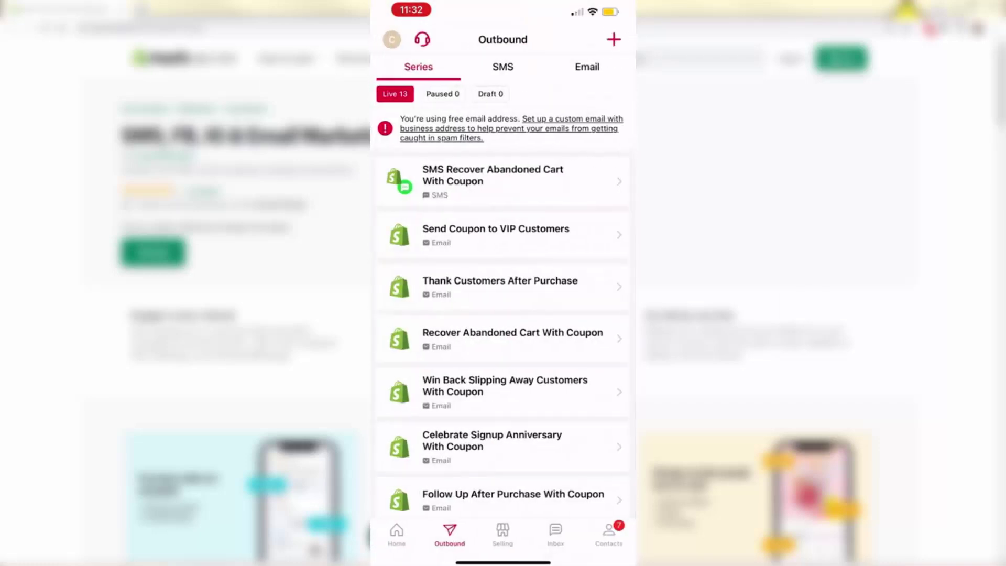
pyautogui.click(422, 39)
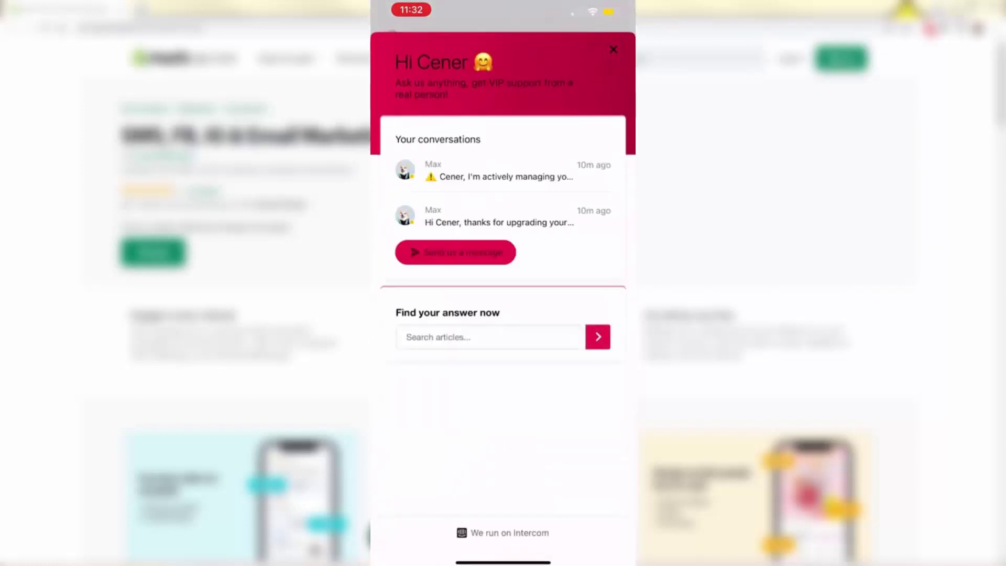
# Close the support chat and view Contacts segments: 7 total, 1 active, 1 one-time customer.
pyautogui.click(613, 49)
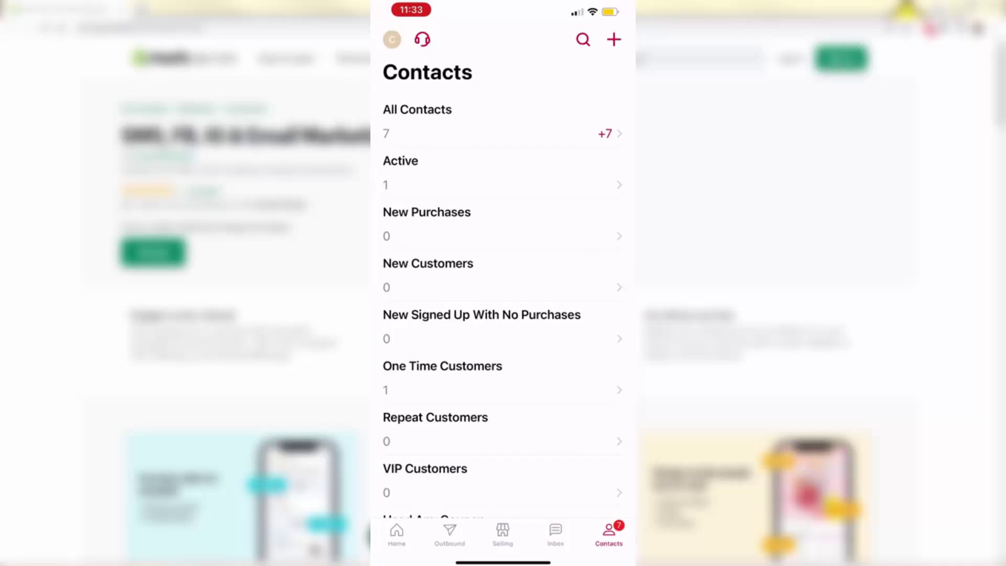
pyautogui.scroll(3, 503, 283)
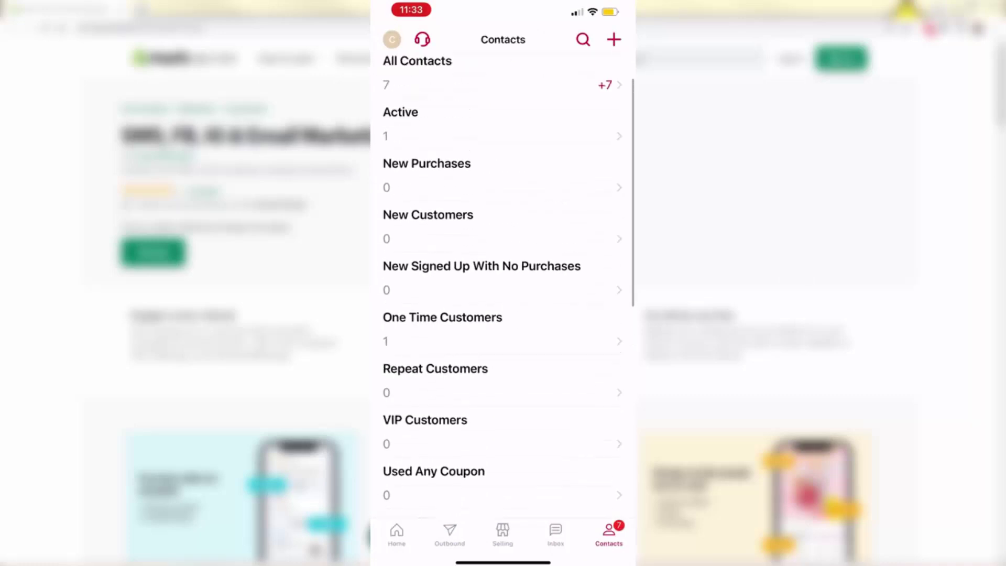